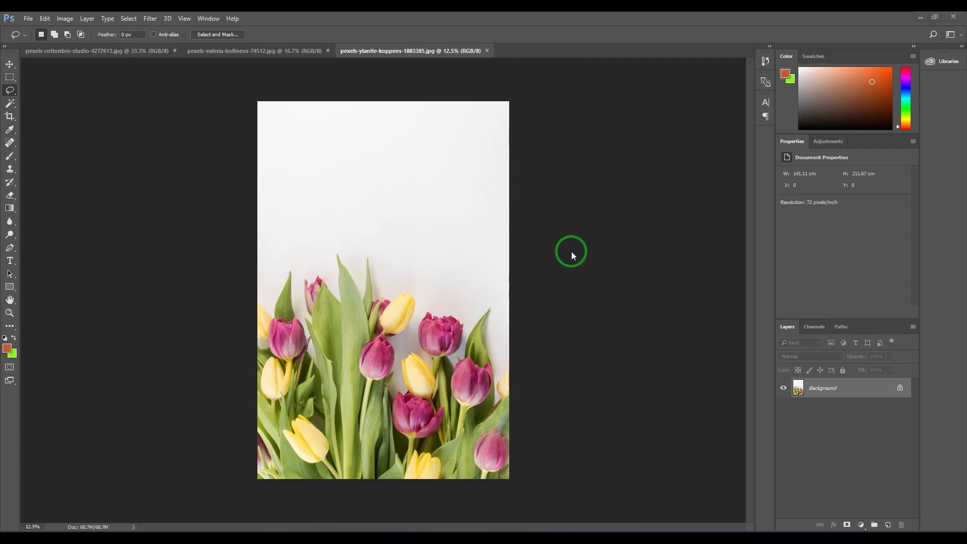
# - Browse the lasso variants and keep the plain freehand Lasso selected
pyautogui.click(10, 92)
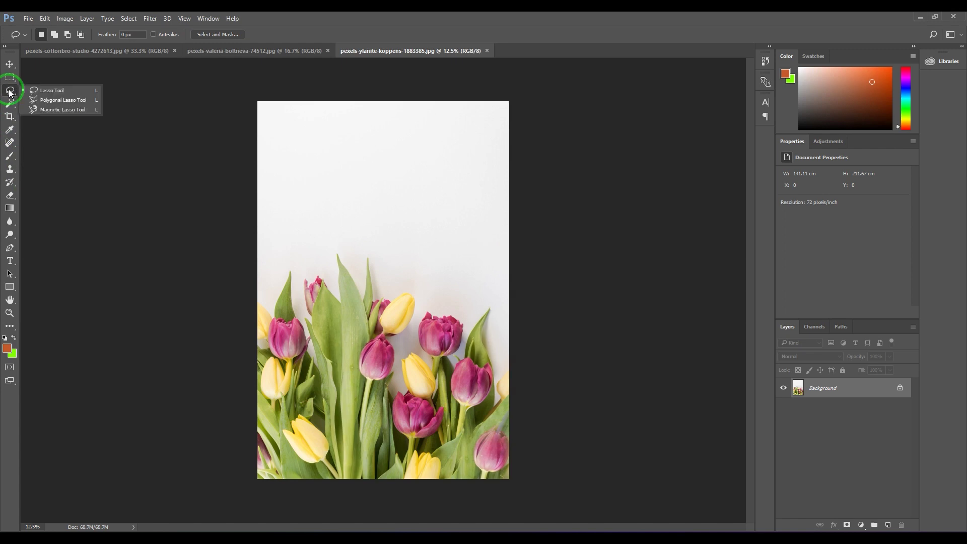
pyautogui.click(58, 90)
pyautogui.rightClick(10, 92)
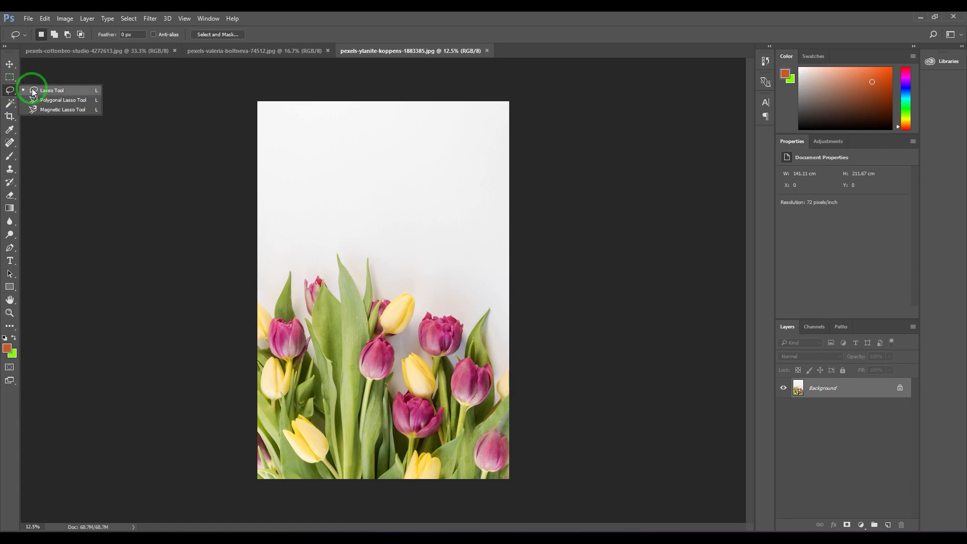
pyautogui.click(33, 91)
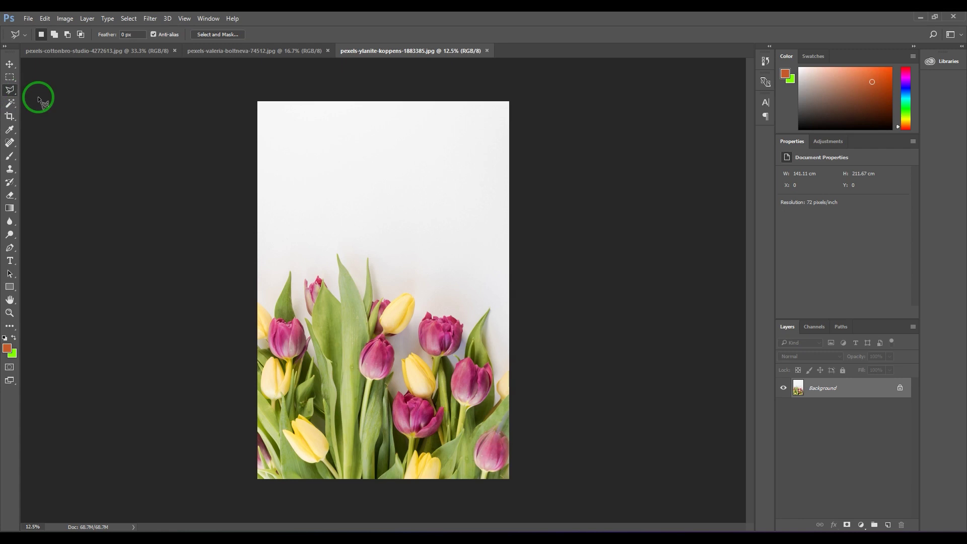
pyautogui.hotkey('shift', 'l')
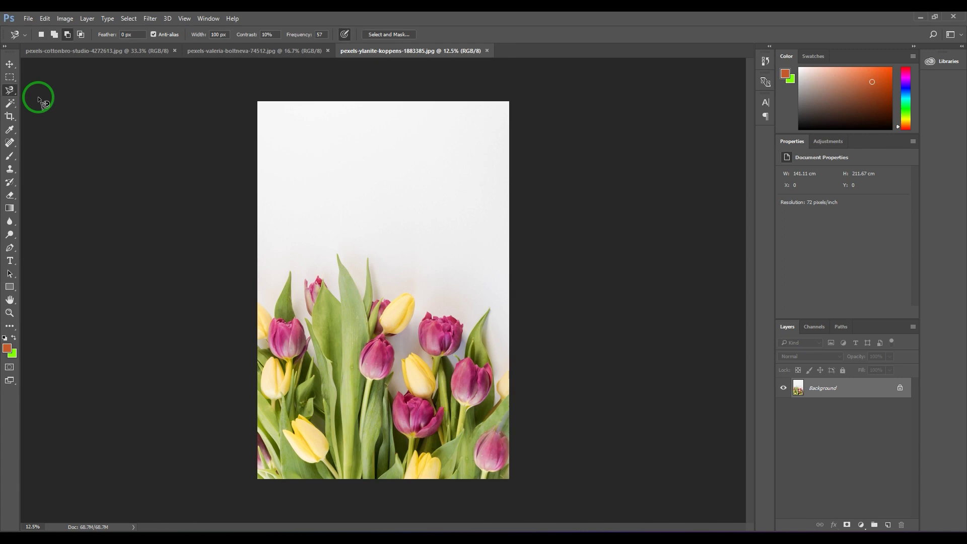
pyautogui.hotkey('shift', 'l')
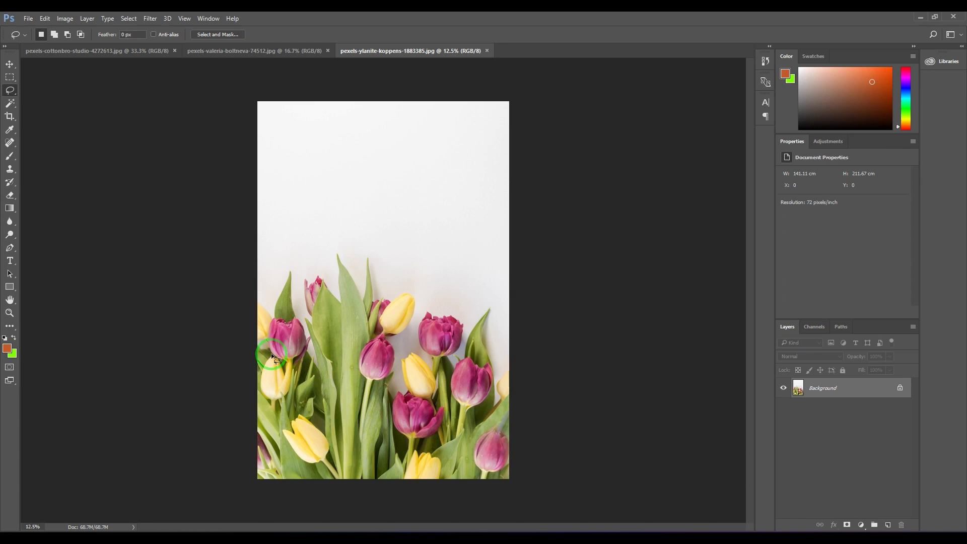
# - Zoom in on the left tulips and lasso around the pointed green leaf and yellow tulip
pyautogui.press('z')
pyautogui.moveTo(274, 338)
pyautogui.mouseDown()
pyautogui.moveTo(335, 410)
pyautogui.moveTo(306, 319)
pyautogui.moveTo(363, 401)
pyautogui.mouseUp()
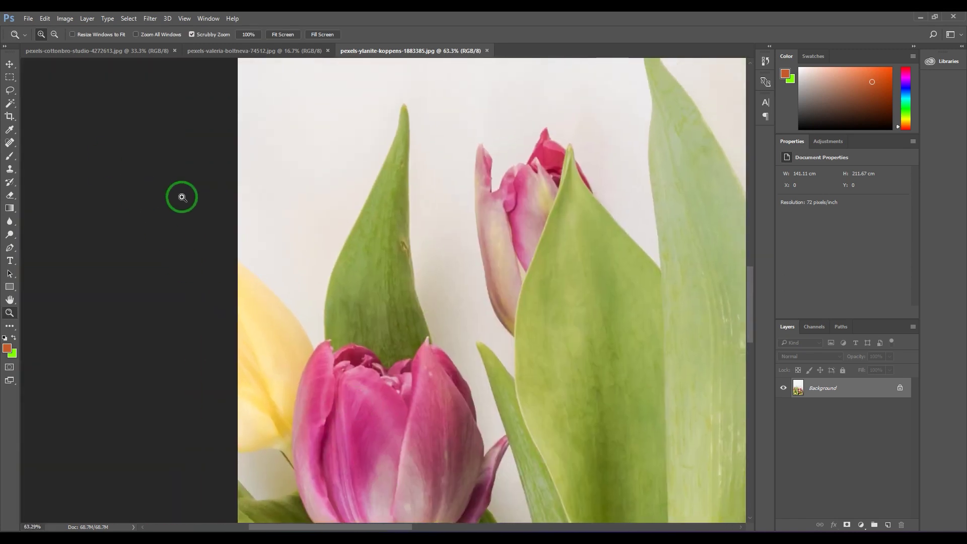
pyautogui.press('l')
pyautogui.moveTo(240, 261)
pyautogui.mouseDown()
pyautogui.moveTo(313, 347)
pyautogui.moveTo(326, 344)
pyautogui.moveTo(334, 266)
pyautogui.moveTo(409, 120)
pyautogui.moveTo(414, 270)
pyautogui.moveTo(434, 344)
pyautogui.moveTo(403, 371)
pyautogui.moveTo(265, 391)
pyautogui.moveTo(232, 285)
pyautogui.moveTo(237, 264)
pyautogui.moveTo(238, 298)
pyautogui.mouseUp()
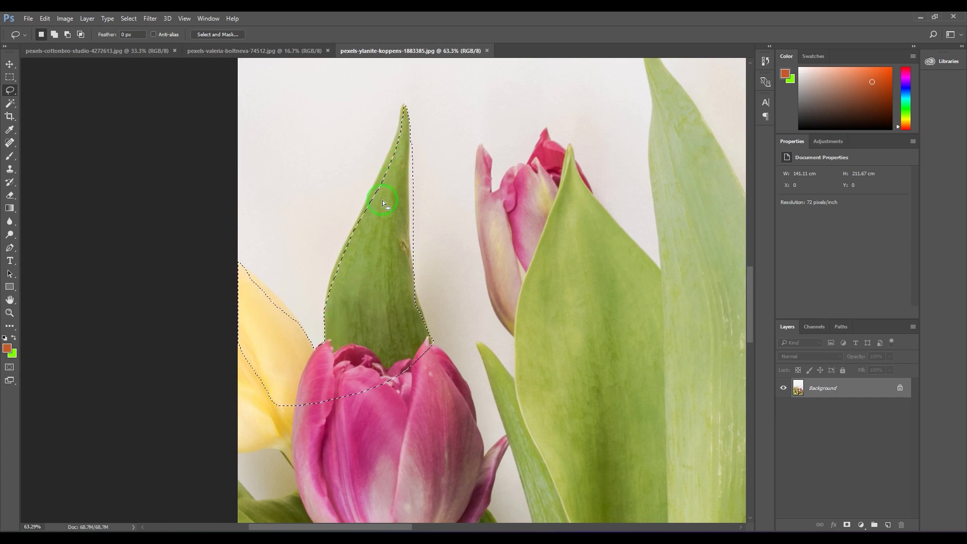
# - Draw a few rough trial freehand selections in the sky
pyautogui.click(424, 188)
pyautogui.scroll(5, 551, 162)
pyautogui.hscroll(5, 550, 162)
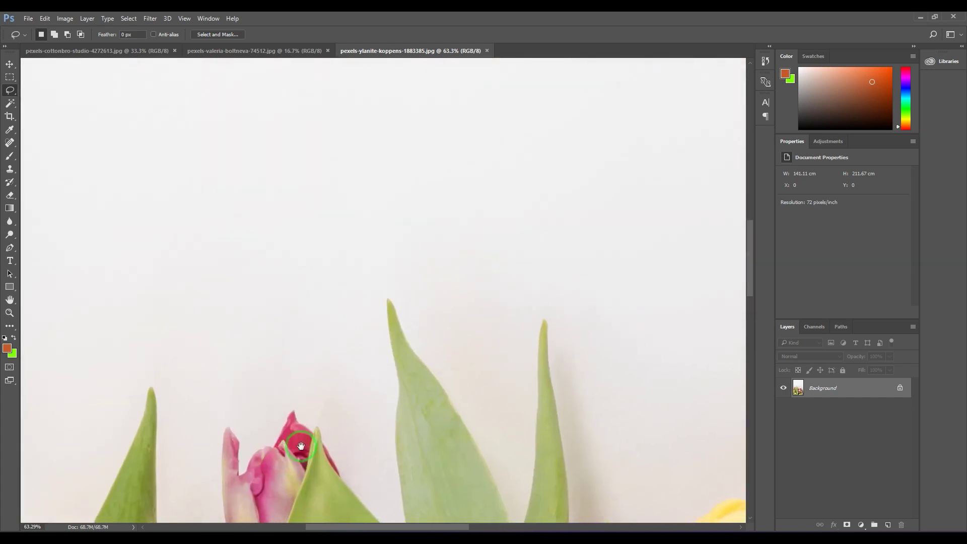
pyautogui.moveTo(467, 176)
pyautogui.mouseDown()
pyautogui.moveTo(432, 162)
pyautogui.moveTo(659, 278)
pyautogui.moveTo(476, 174)
pyautogui.mouseUp()
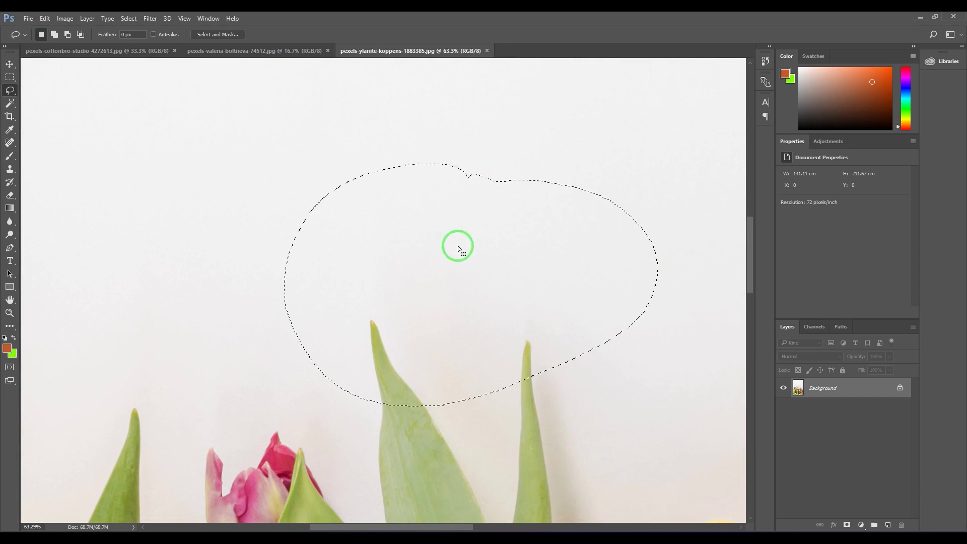
pyautogui.moveTo(160, 108)
pyautogui.mouseDown()
pyautogui.moveTo(193, 275)
pyautogui.moveTo(298, 211)
pyautogui.moveTo(267, 123)
pyautogui.moveTo(162, 104)
pyautogui.mouseUp()
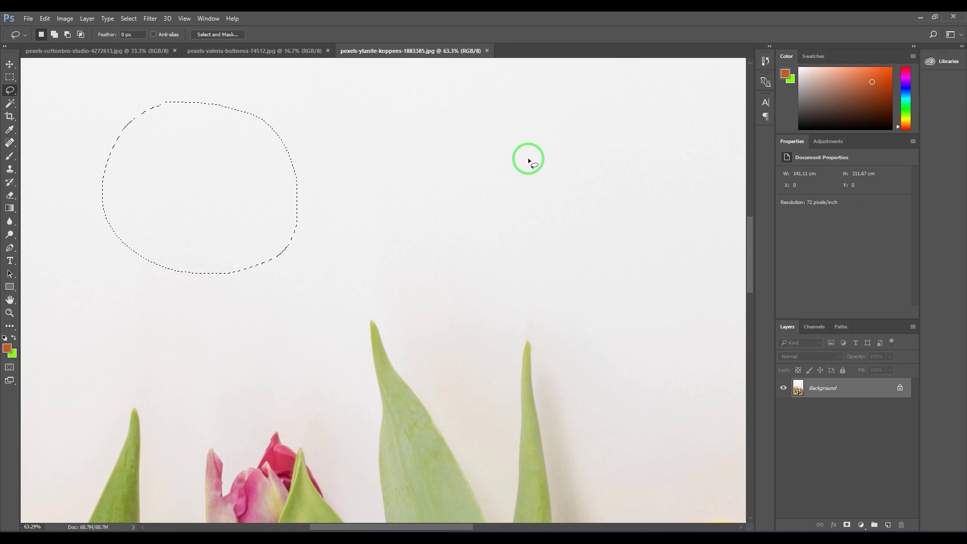
pyautogui.moveTo(528, 158)
pyautogui.mouseDown()
pyautogui.moveTo(347, 217)
pyautogui.moveTo(350, 340)
pyautogui.moveTo(411, 291)
pyautogui.moveTo(524, 305)
pyautogui.moveTo(718, 261)
pyautogui.moveTo(645, 186)
pyautogui.moveTo(524, 164)
pyautogui.mouseUp()
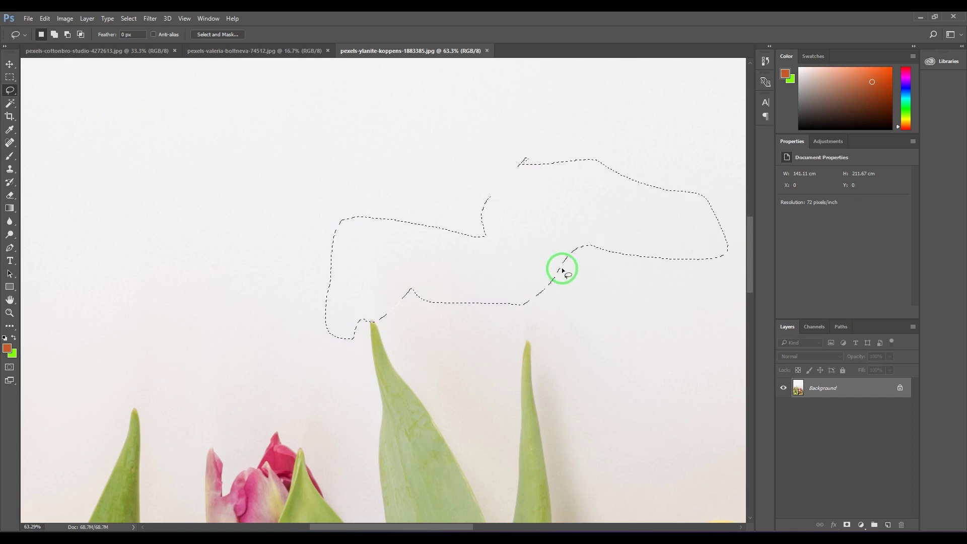
# - Lasso a cloud shape in the sky and fill it orange on new Layer 1
pyautogui.click(323, 131)
pyautogui.moveTo(324, 131)
pyautogui.mouseDown()
pyautogui.moveTo(121, 156)
pyautogui.moveTo(114, 200)
pyautogui.moveTo(146, 241)
pyautogui.moveTo(316, 219)
pyautogui.mouseUp()
pyautogui.moveTo(362, 141); pyautogui.dragTo(363, 143)
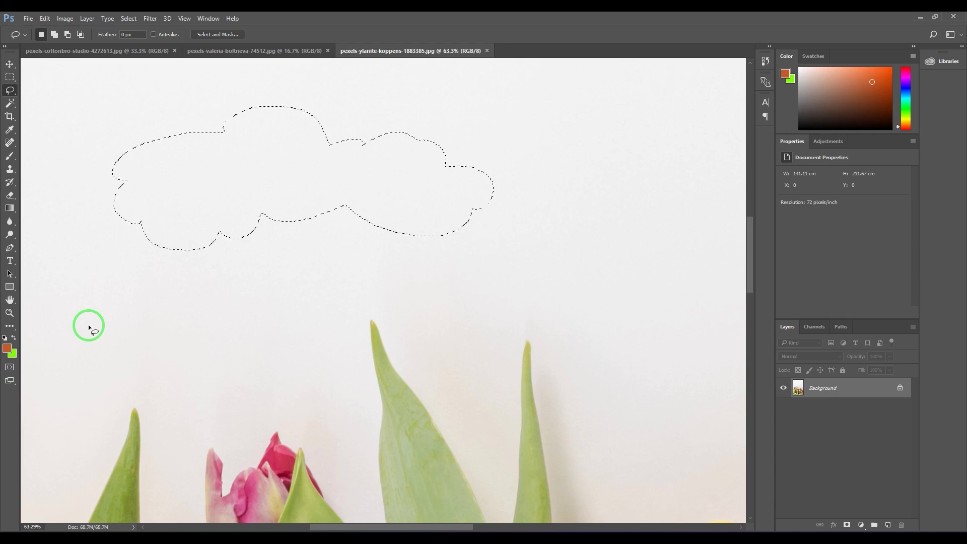
pyautogui.hotkey('ctrl', 'shift', 'n')
pyautogui.press('Return')
pyautogui.hotkey('alt', 'BackSpace')
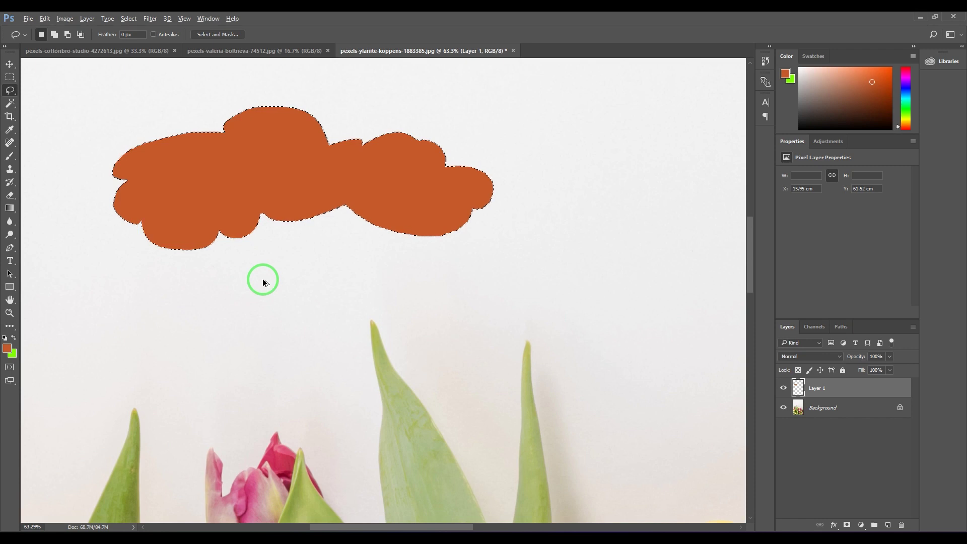
# - Remove the orange fill and add two right-hand areas to the cloud selection
pyautogui.press('Delete')
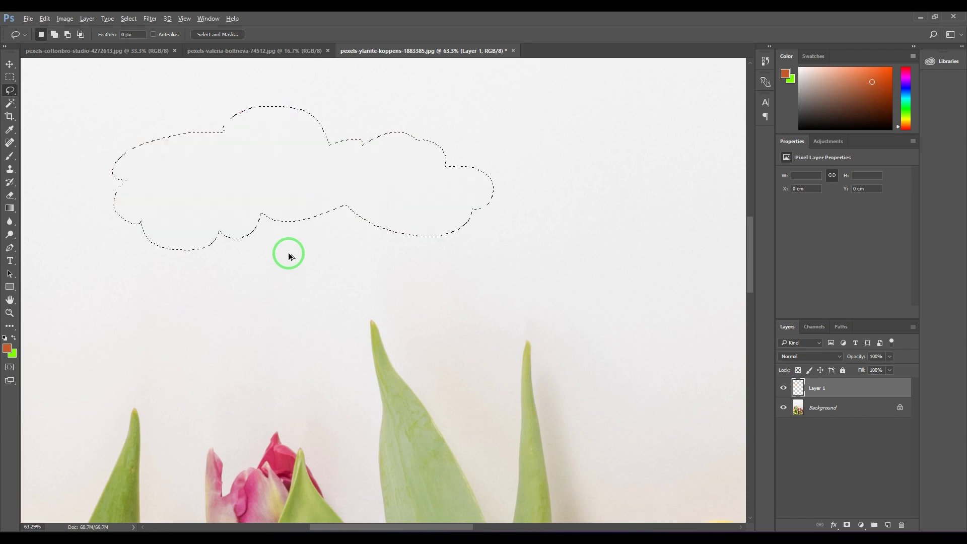
pyautogui.click(54, 34)
pyautogui.moveTo(464, 158)
pyautogui.mouseDown()
pyautogui.moveTo(499, 204)
pyautogui.moveTo(563, 188)
pyautogui.mouseUp()
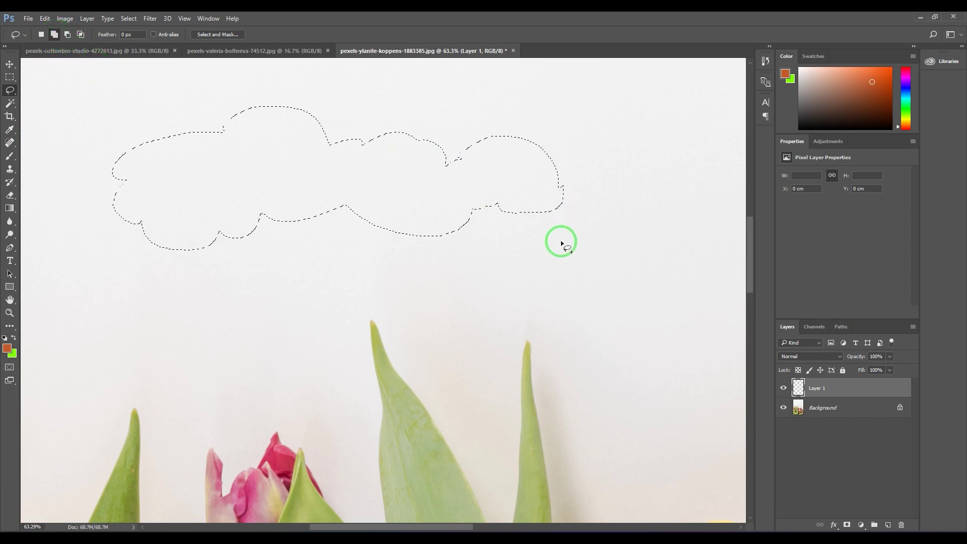
pyautogui.moveTo(645, 162)
pyautogui.mouseDown()
pyautogui.moveTo(507, 162)
pyautogui.moveTo(604, 199)
pyautogui.moveTo(633, 168)
pyautogui.moveTo(629, 188)
pyautogui.mouseUp()
pyautogui.click(41, 34)
# - Subtract the right lobe from the selection, then intersect it with a new outline
pyautogui.click(68, 34)
pyautogui.moveTo(687, 192)
pyautogui.mouseDown()
pyautogui.moveTo(599, 153)
pyautogui.moveTo(627, 226)
pyautogui.moveTo(687, 211)
pyautogui.mouseUp()
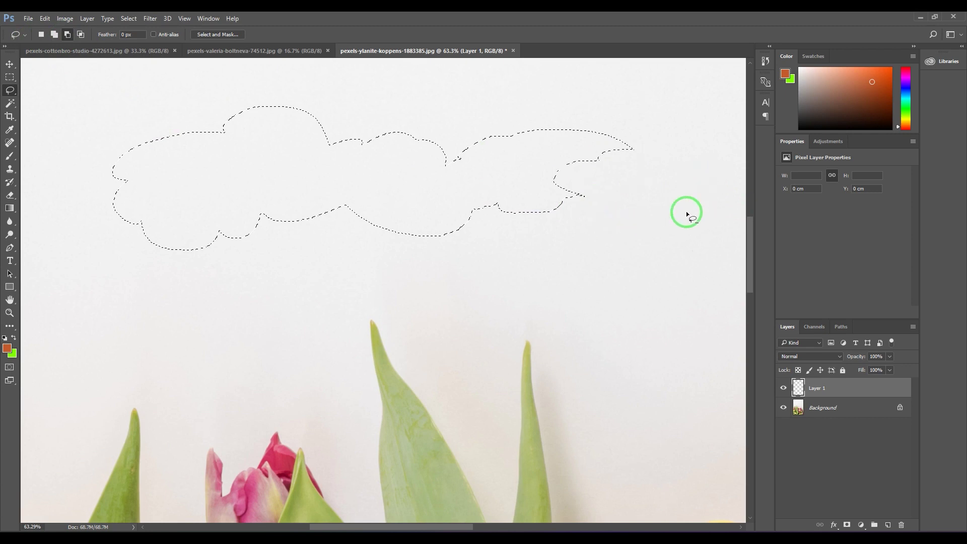
pyautogui.moveTo(555, 280)
pyautogui.mouseDown()
pyautogui.moveTo(536, 230)
pyautogui.moveTo(471, 206)
pyautogui.moveTo(401, 229)
pyautogui.mouseUp()
pyautogui.hotkey('shift', 'alt')
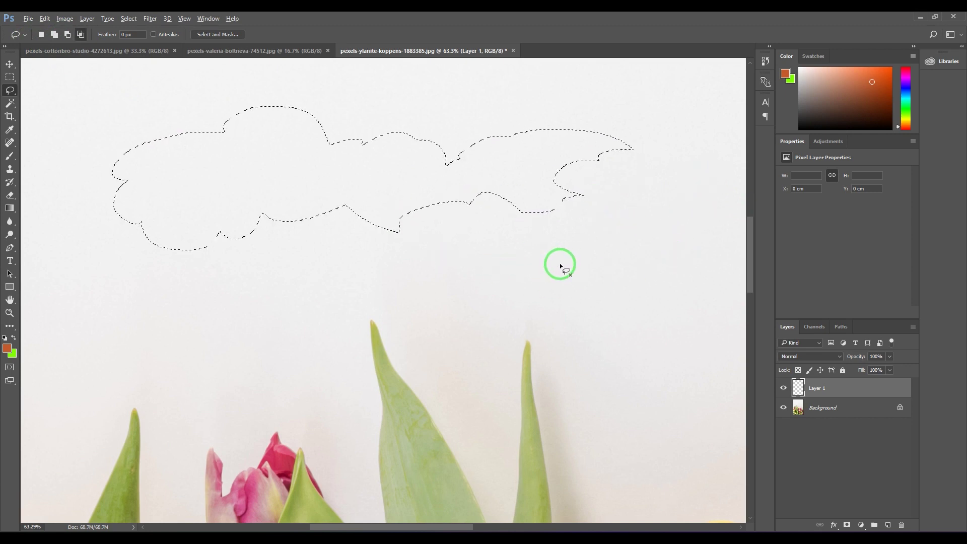
pyautogui.moveTo(665, 134)
pyautogui.mouseDown()
pyautogui.moveTo(434, 96)
pyautogui.moveTo(332, 149)
pyautogui.moveTo(350, 242)
pyautogui.moveTo(651, 286)
pyautogui.moveTo(682, 161)
pyautogui.moveTo(665, 132)
pyautogui.mouseUp()
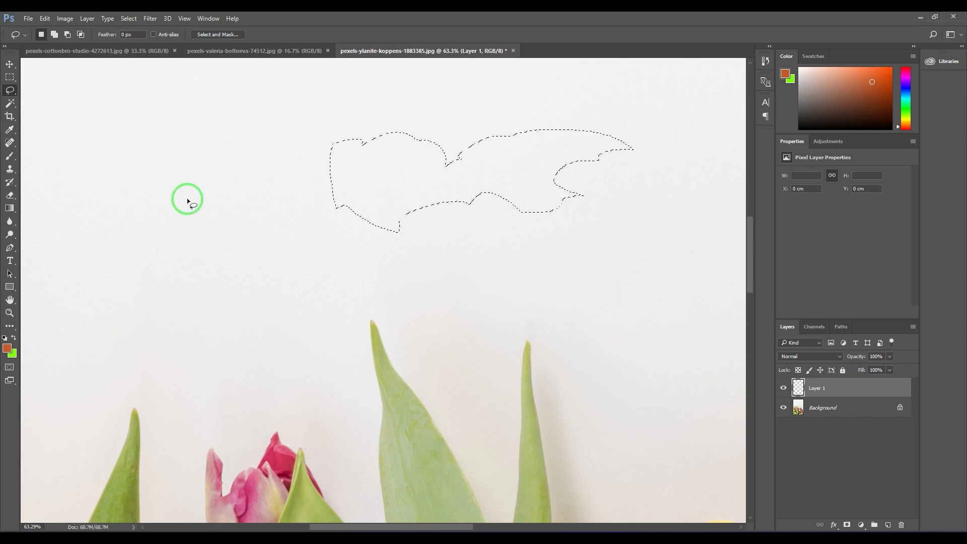
# - Set Feather to 15 px, fill a soft-edged selection orange, then undo it
pyautogui.click(103, 36)
pyautogui.write('15')
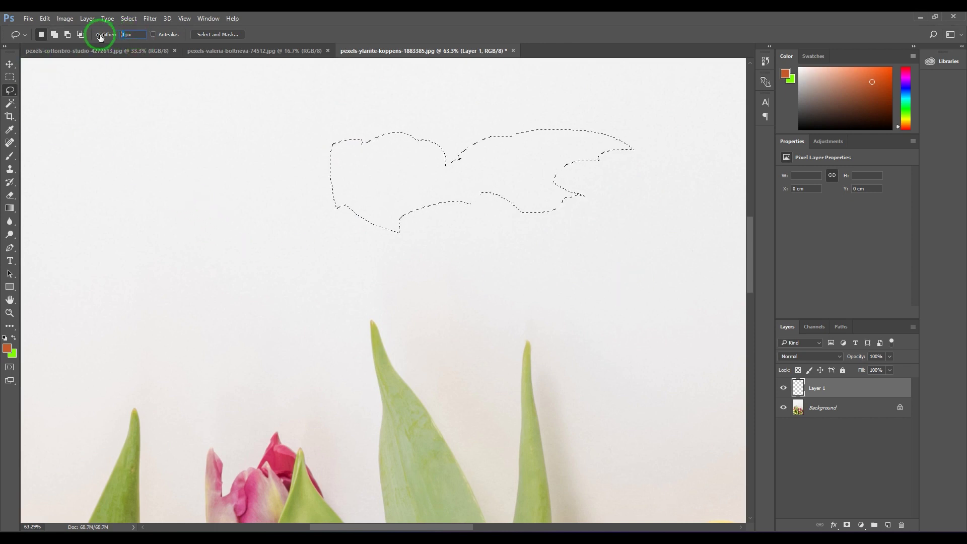
pyautogui.press('Return')
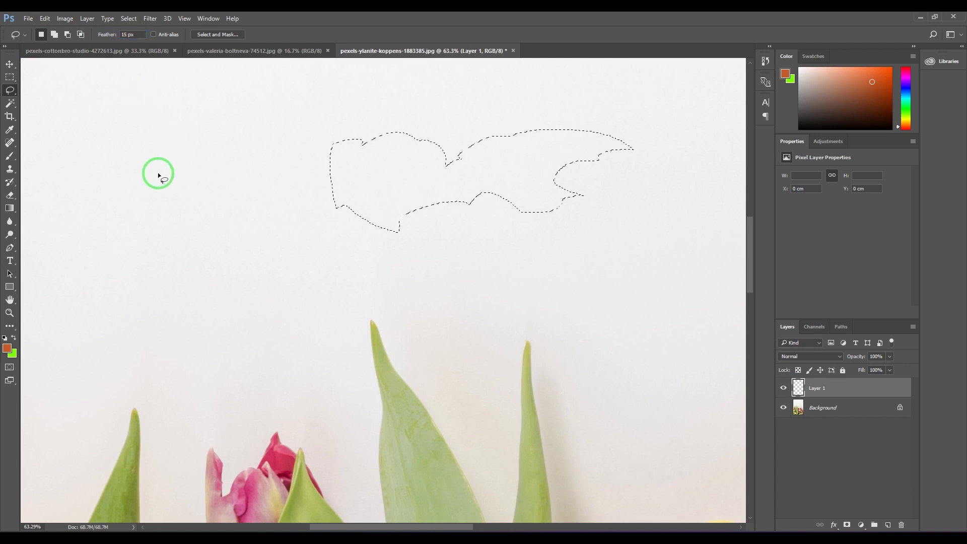
pyautogui.moveTo(132, 234)
pyautogui.mouseDown()
pyautogui.moveTo(240, 184)
pyautogui.moveTo(178, 141)
pyautogui.mouseUp()
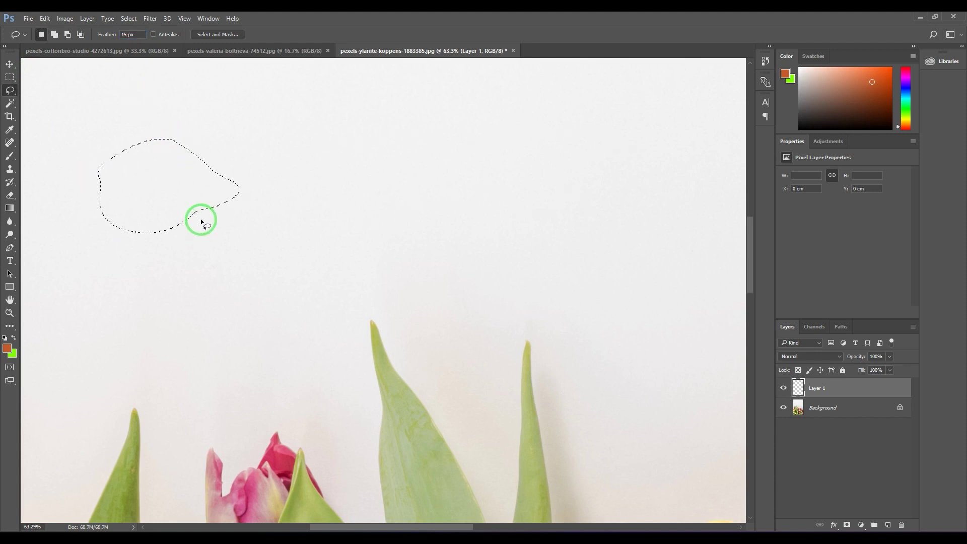
pyautogui.hotkey('alt', 'BackSpace')
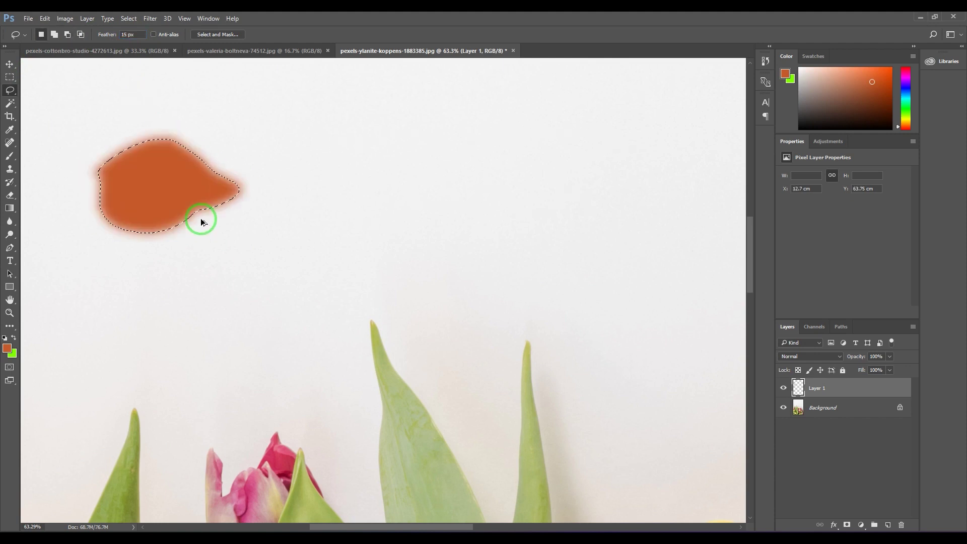
pyautogui.hotkey('ctrl', 'z')
pyautogui.hotkey('ctrl', 'alt', 'z')
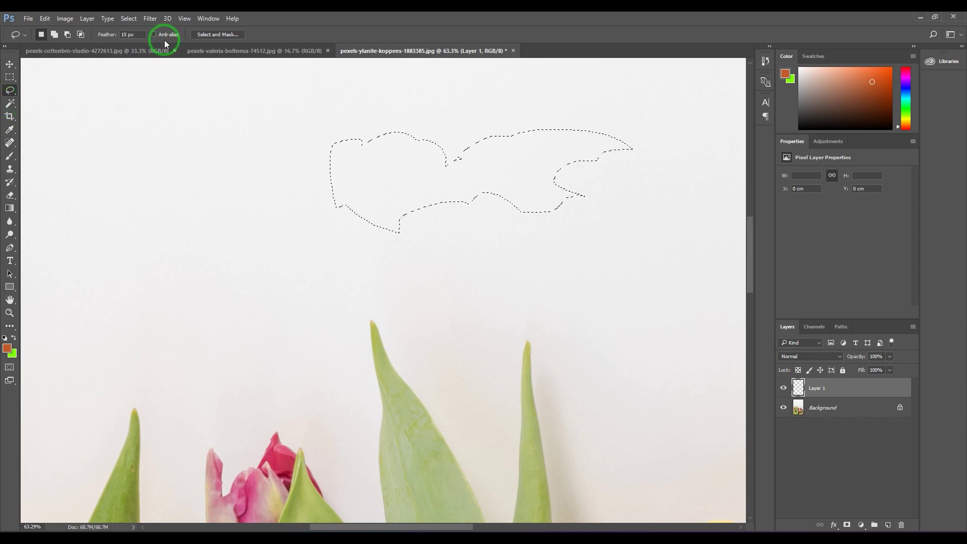
# - Lasso another upper-left area, fill it orange with the feather, and undo the fill
pyautogui.moveTo(161, 121)
pyautogui.mouseDown()
pyautogui.moveTo(104, 143)
pyautogui.moveTo(130, 181)
pyautogui.moveTo(195, 179)
pyautogui.mouseUp()
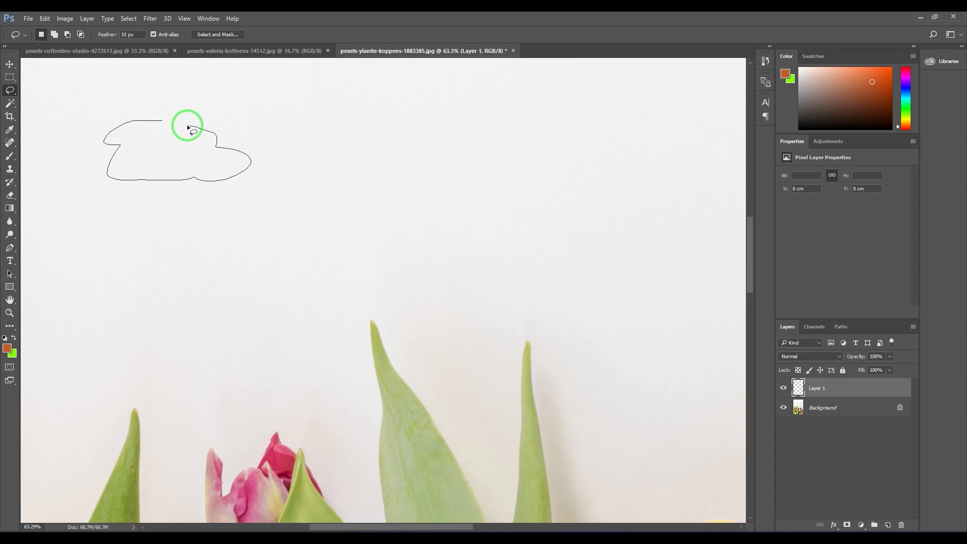
pyautogui.moveTo(187, 127); pyautogui.dragTo(185, 125)
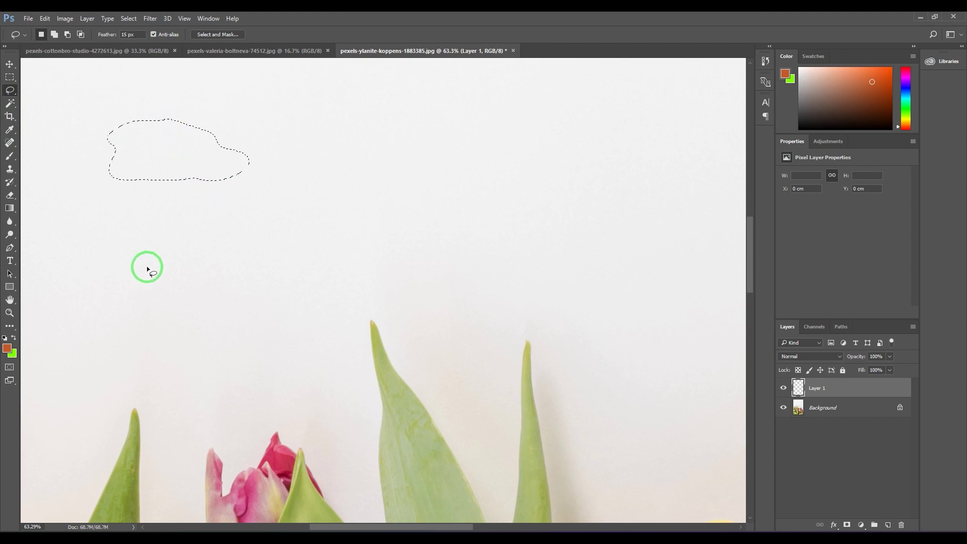
pyautogui.hotkey('alt', 'BackSpace')
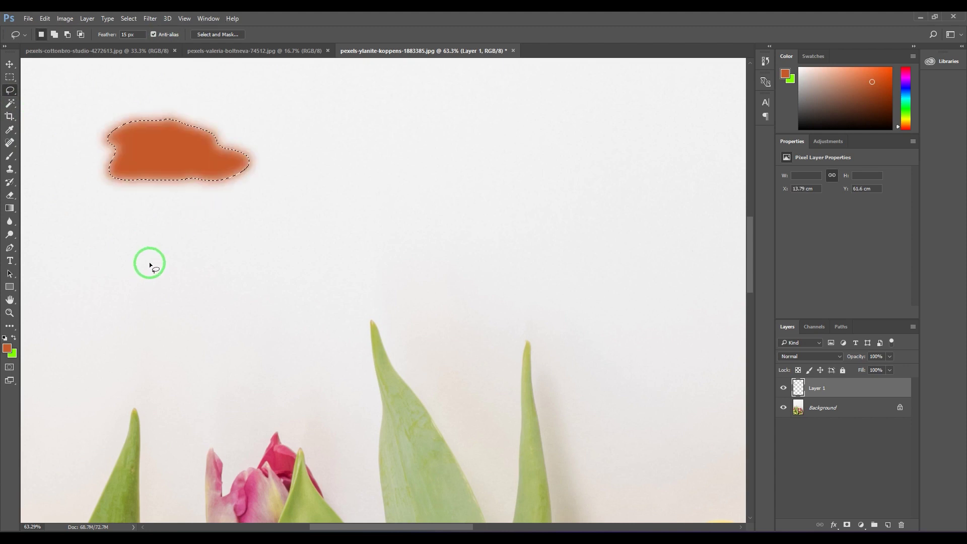
pyautogui.hotkey('ctrl', 'z')
# - Reset the lasso Feather to 0 px
pyautogui.doubleClick(126, 34)
pyautogui.write('0')
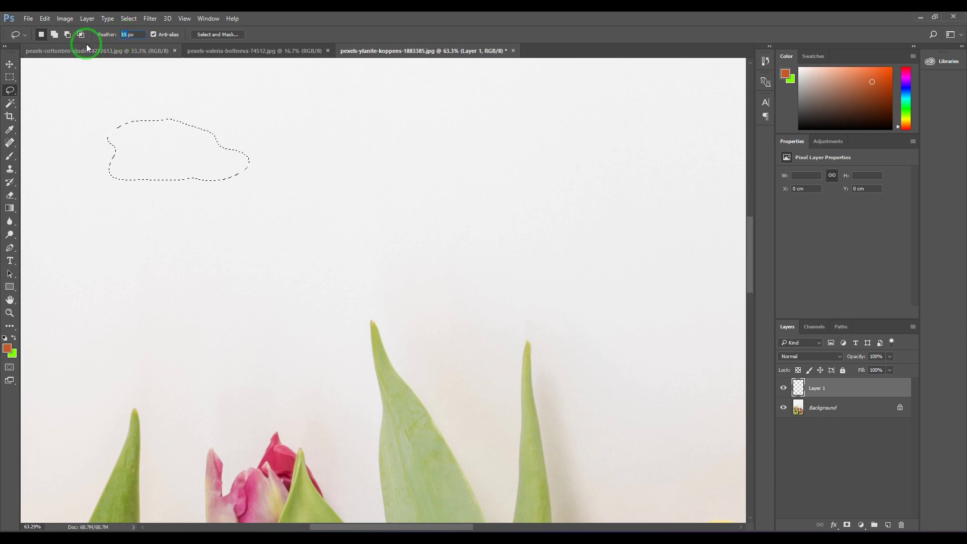
pyautogui.click(158, 166)
# - Fill two freehand shapes orange, the second with Anti-alias turned off, then deselect
pyautogui.click(164, 168)
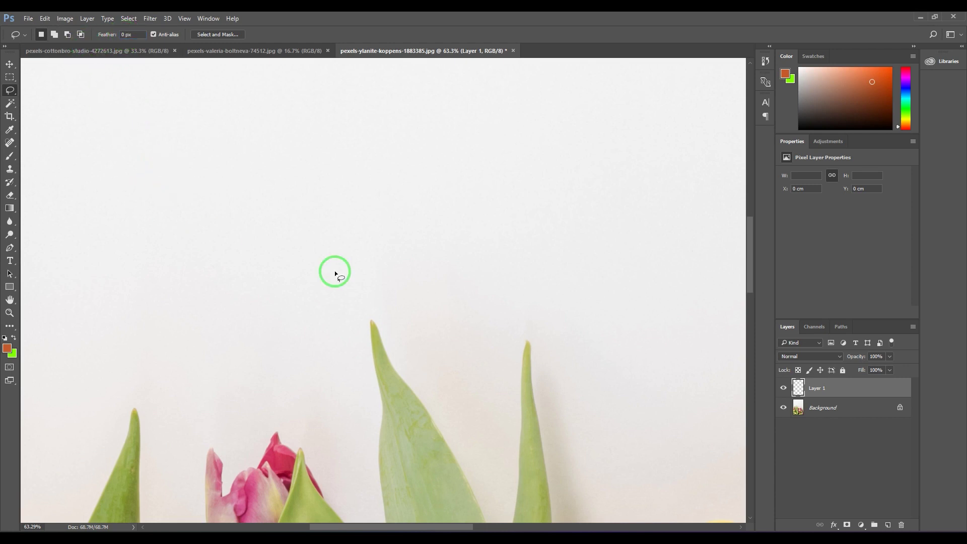
pyautogui.moveTo(317, 179); pyautogui.dragTo(316, 194)
pyautogui.hotkey('alt', 'BackSpace')
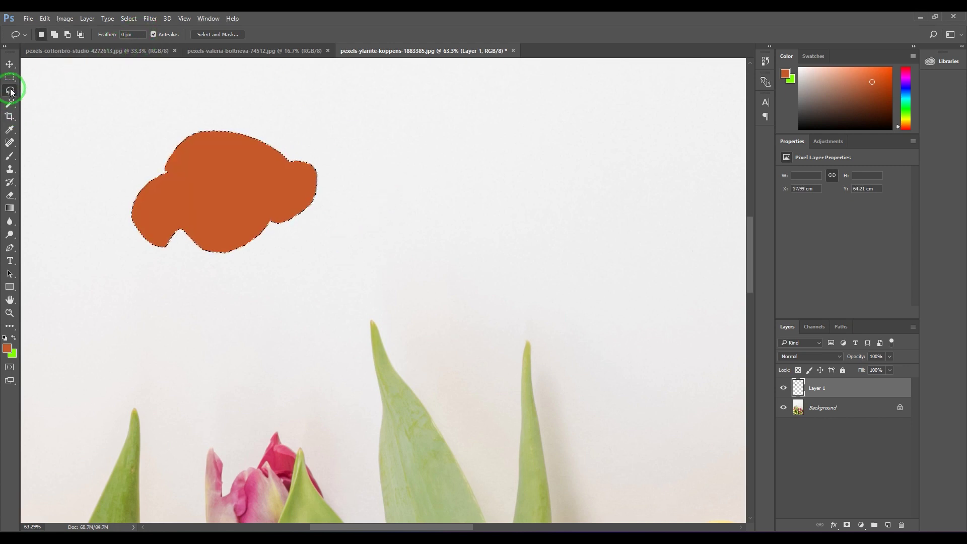
pyautogui.click(153, 35)
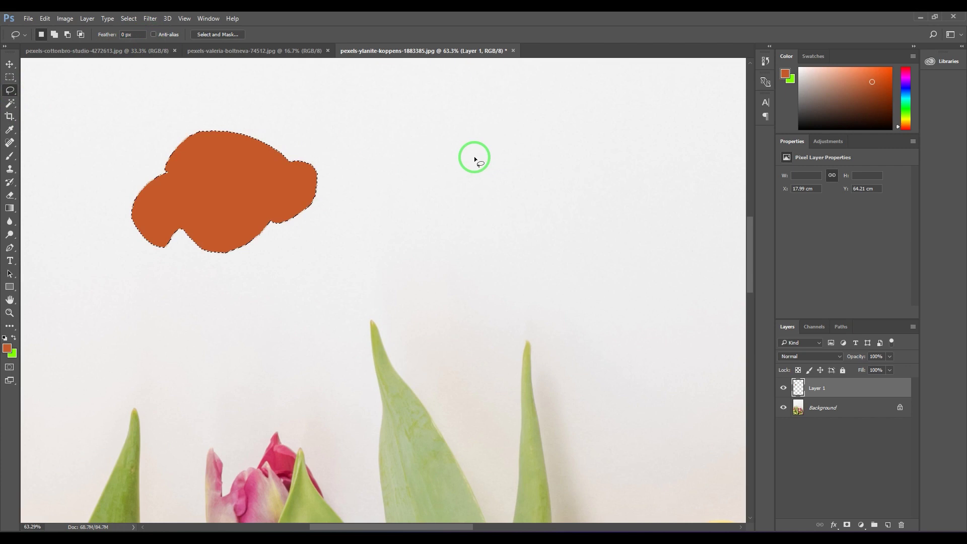
pyautogui.moveTo(474, 156)
pyautogui.mouseDown()
pyautogui.moveTo(375, 115)
pyautogui.moveTo(353, 183)
pyautogui.moveTo(396, 209)
pyautogui.moveTo(456, 199)
pyautogui.moveTo(469, 157)
pyautogui.mouseUp()
pyautogui.hotkey('alt', 'BackSpace')
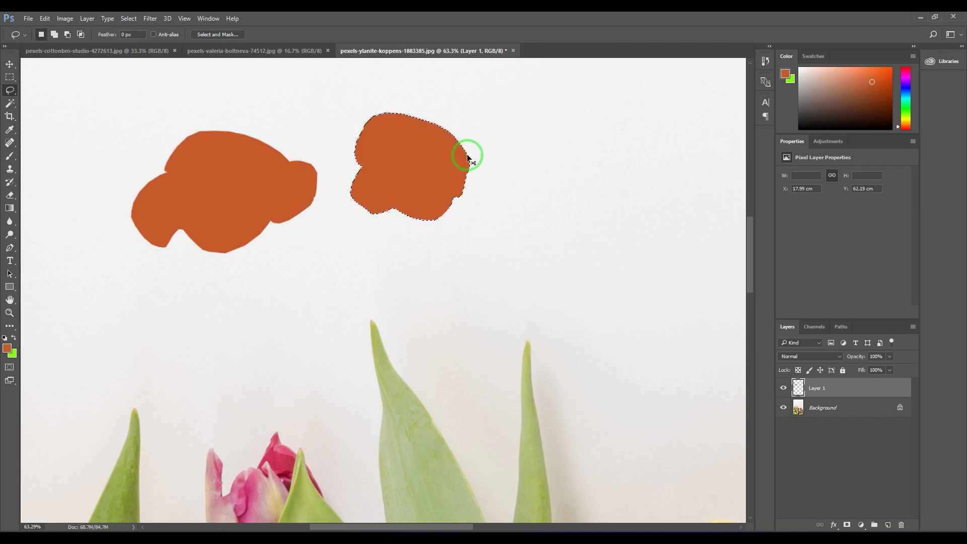
pyautogui.hotkey('ctrl', 'd')
# - Zoom in and pan to compare the edges of the two orange shapes
pyautogui.press('z')
pyautogui.scroll(6, 304, 153)
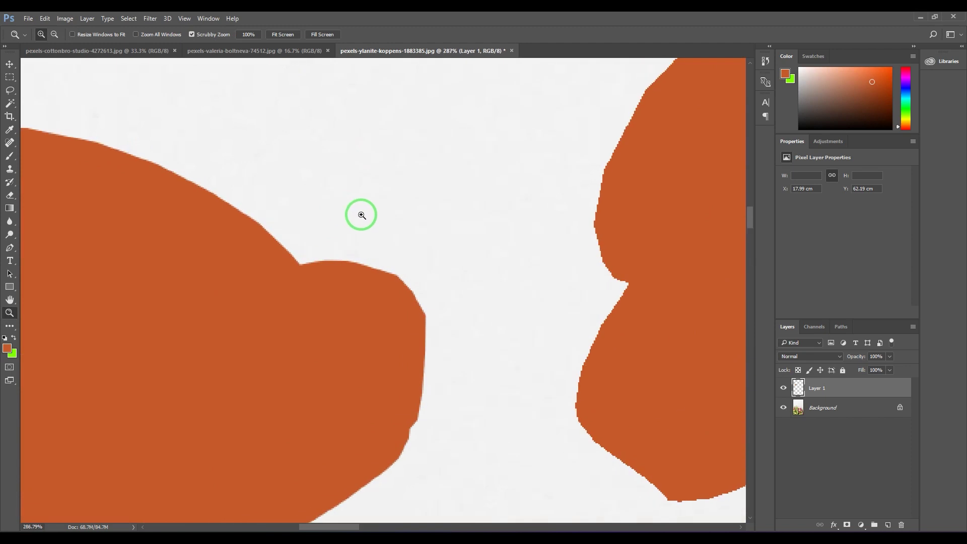
pyautogui.hscroll(3, 419, 253)
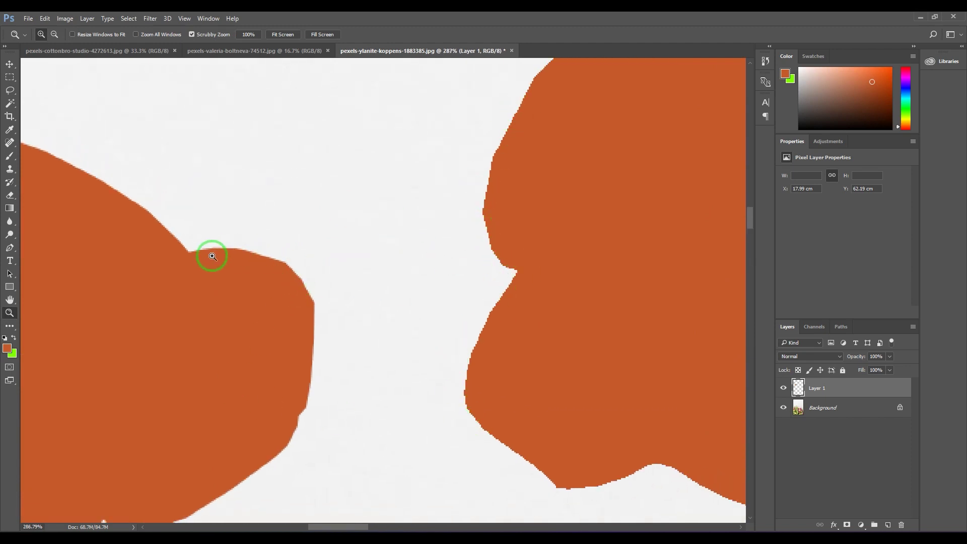
pyautogui.moveTo(462, 225); pyautogui.dragTo(544, 305)
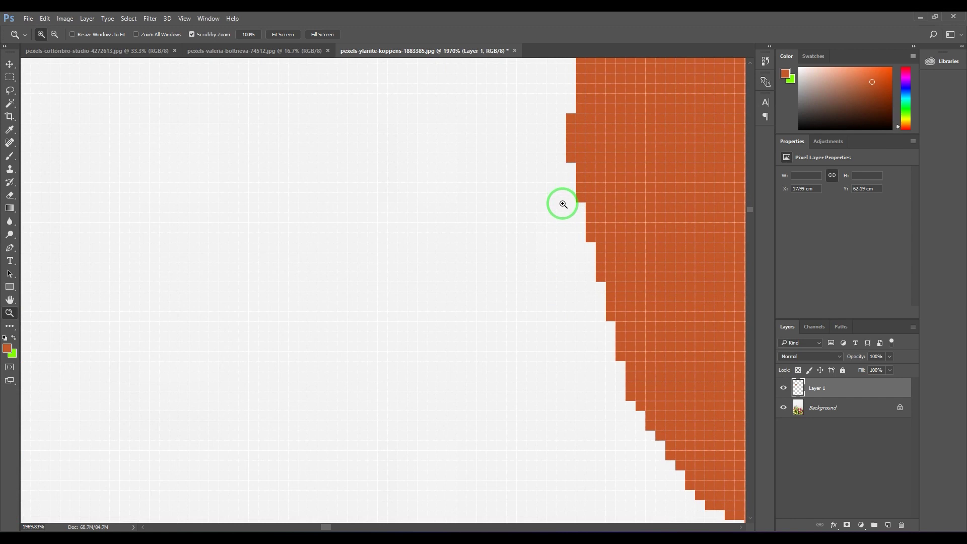
pyautogui.moveTo(369, 335); pyautogui.dragTo(892, 134)
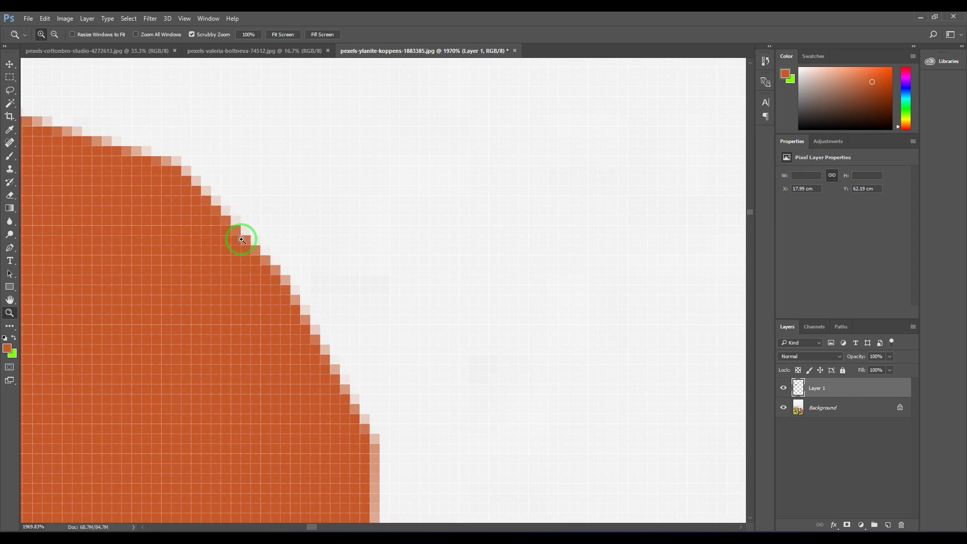
pyautogui.scroll(-8, 262, 276)
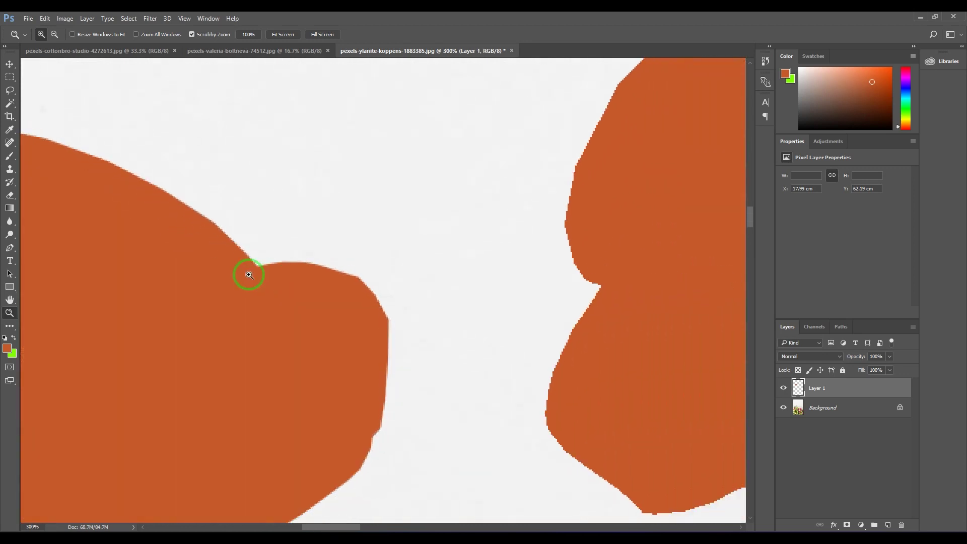
# - Turn Anti-alias back on for the Lasso and undo both orange fills
pyautogui.click(10, 90)
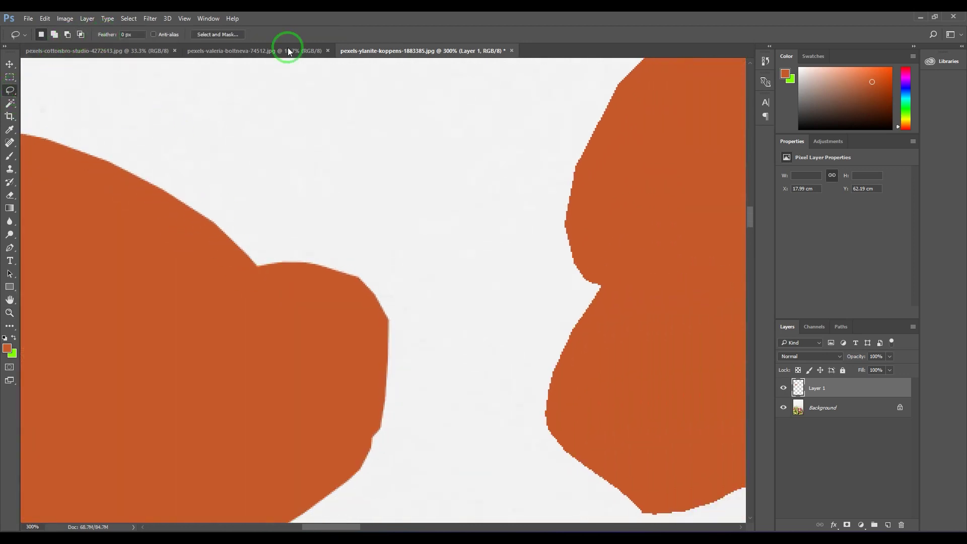
pyautogui.click(152, 34)
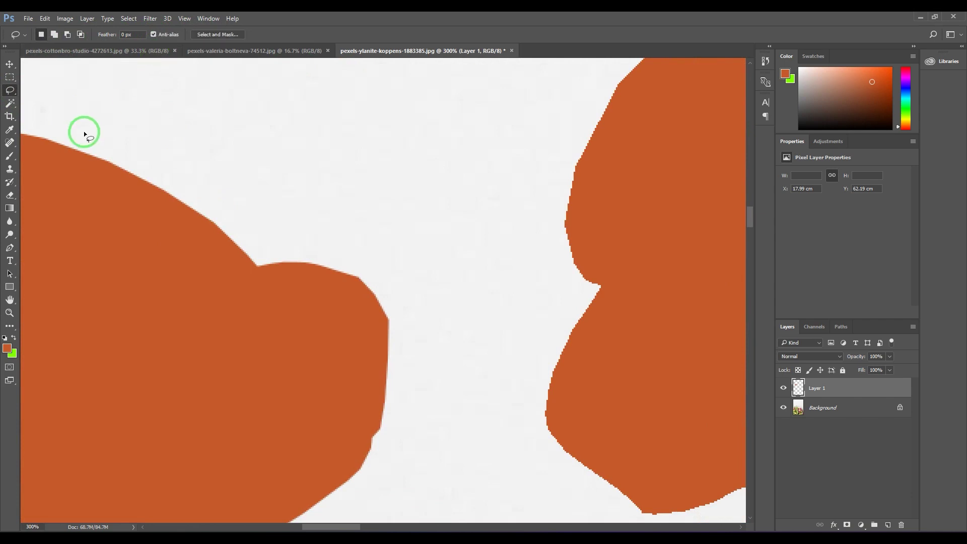
pyautogui.scroll(-4, 84, 134)
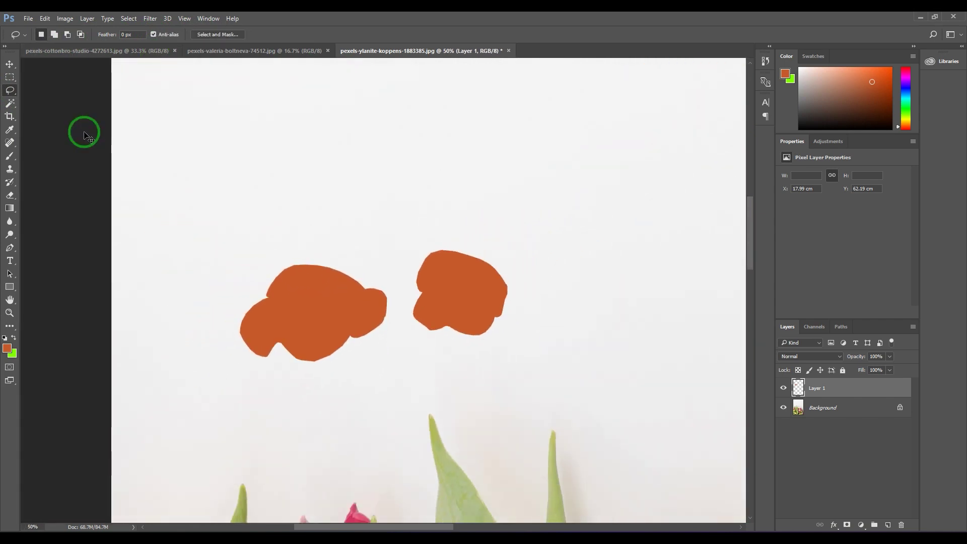
pyautogui.hotkey('ctrl', 'alt', 'z')
pyautogui.hotkey('ctrl', 'alt', 'z')
pyautogui.hotkey('ctrl', 'alt', 'z')
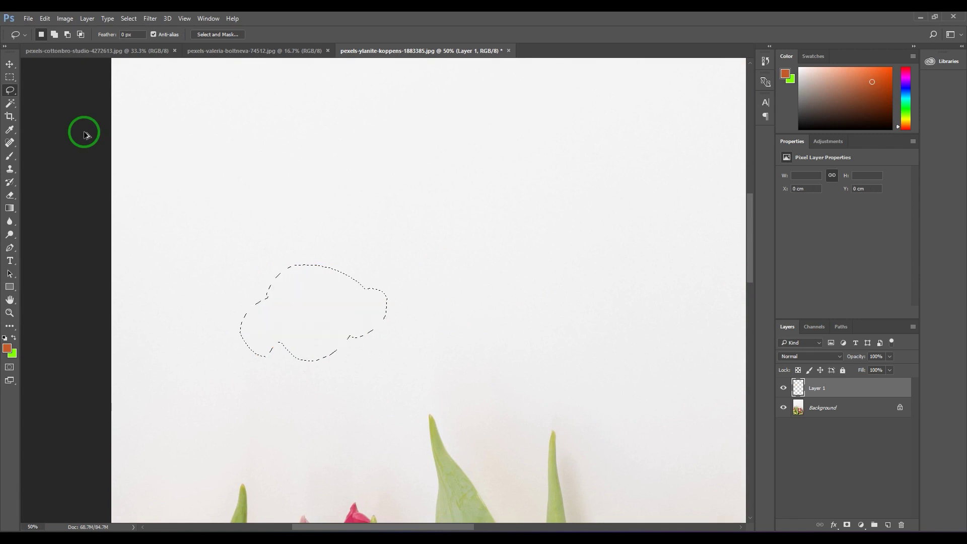
# - Switch to Polygonal Lasso and make a closed zigzag selection across the sky
pyautogui.click(10, 91)
pyautogui.click(56, 99)
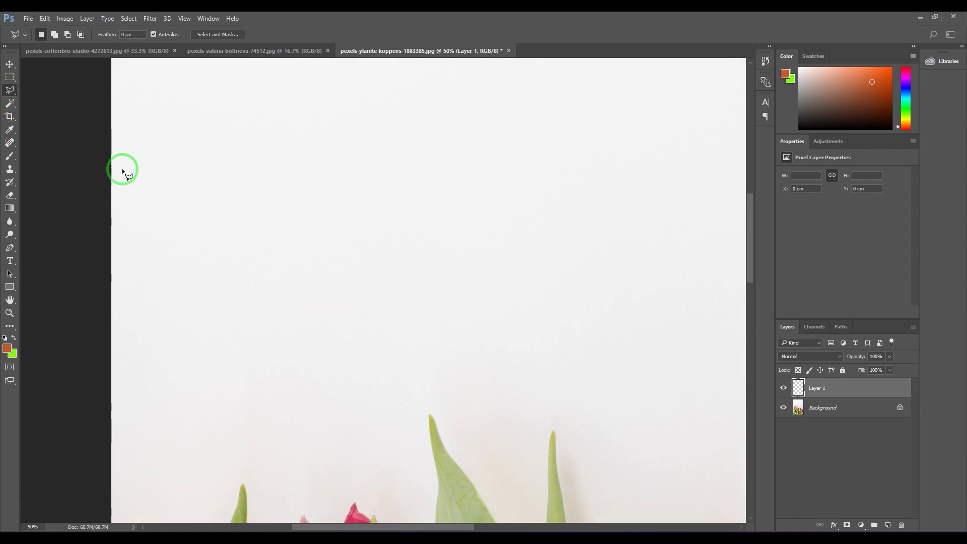
pyautogui.click(270, 295)
pyautogui.click(323, 142)
pyautogui.click(383, 258)
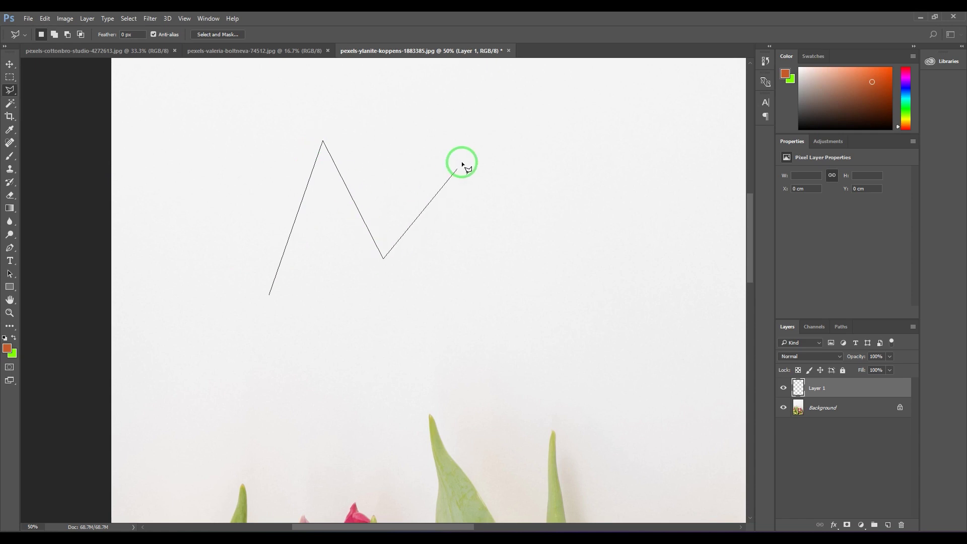
pyautogui.click(462, 163)
pyautogui.click(504, 292)
pyautogui.click(399, 326)
pyautogui.click(419, 254)
pyautogui.click(328, 297)
pyautogui.click(322, 219)
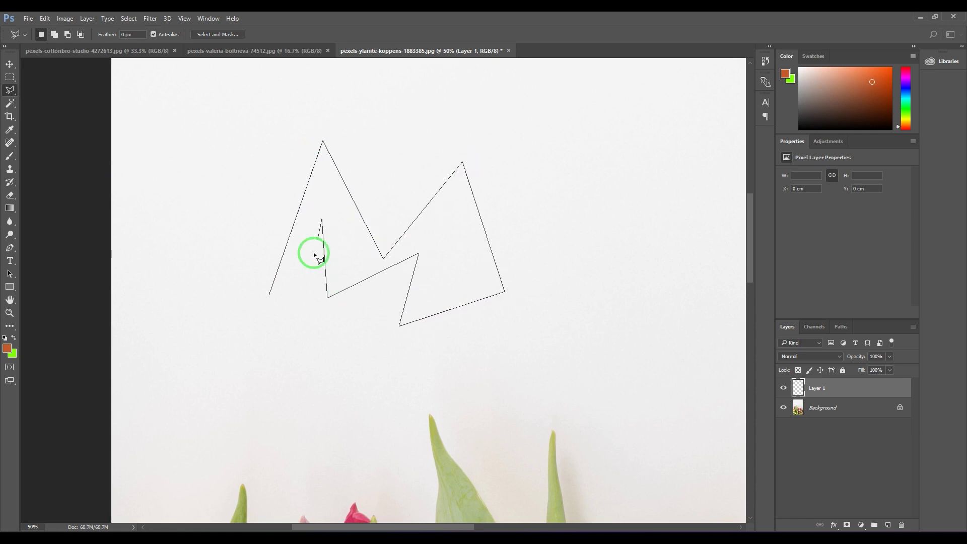
pyautogui.click(289, 343)
pyautogui.click(268, 295)
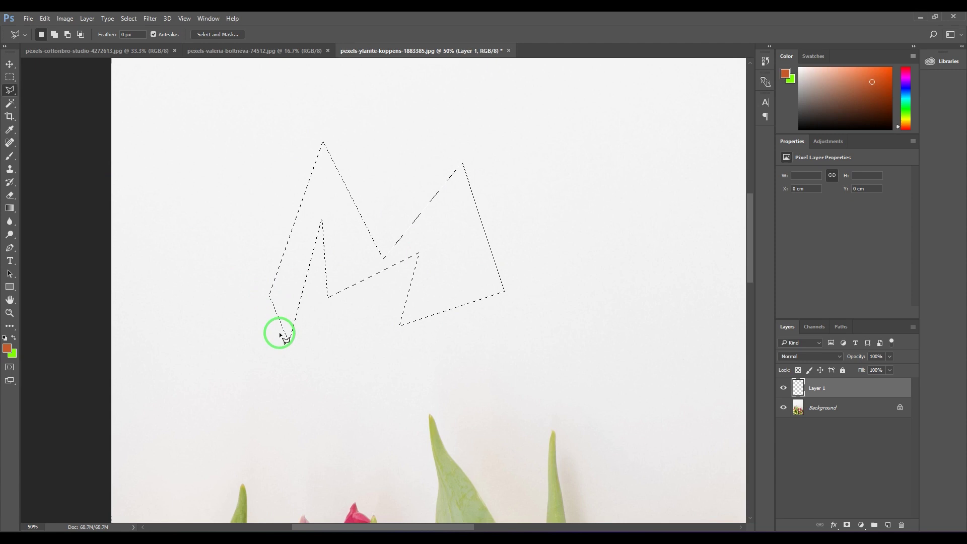
# - Replace it with a triangle selection at upper right, then start a new outline
pyautogui.click(633, 149)
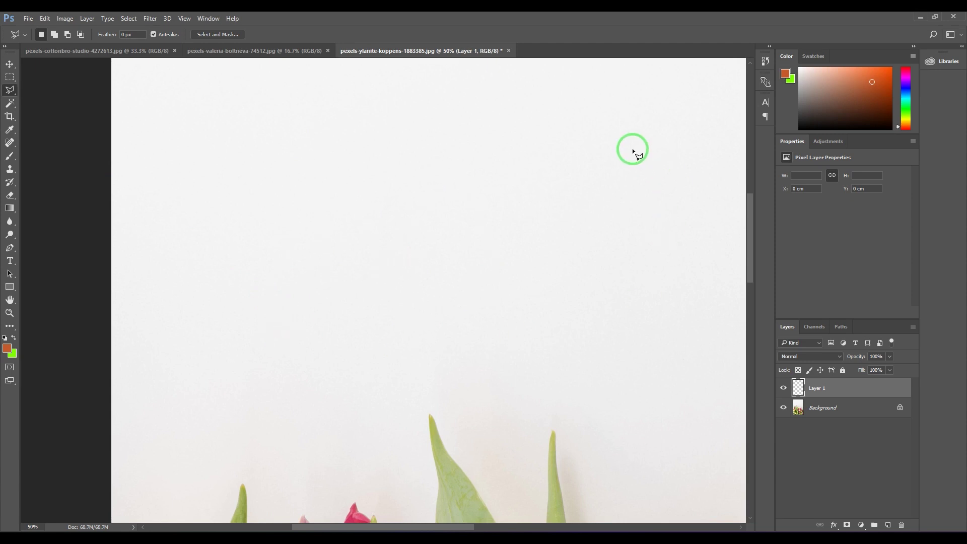
pyautogui.click(542, 330)
pyautogui.click(714, 310)
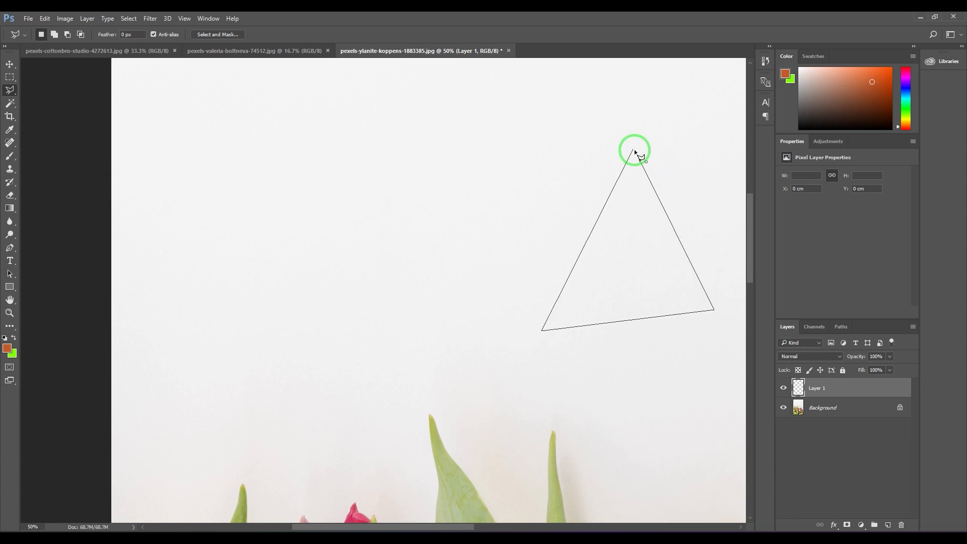
pyautogui.click(633, 150)
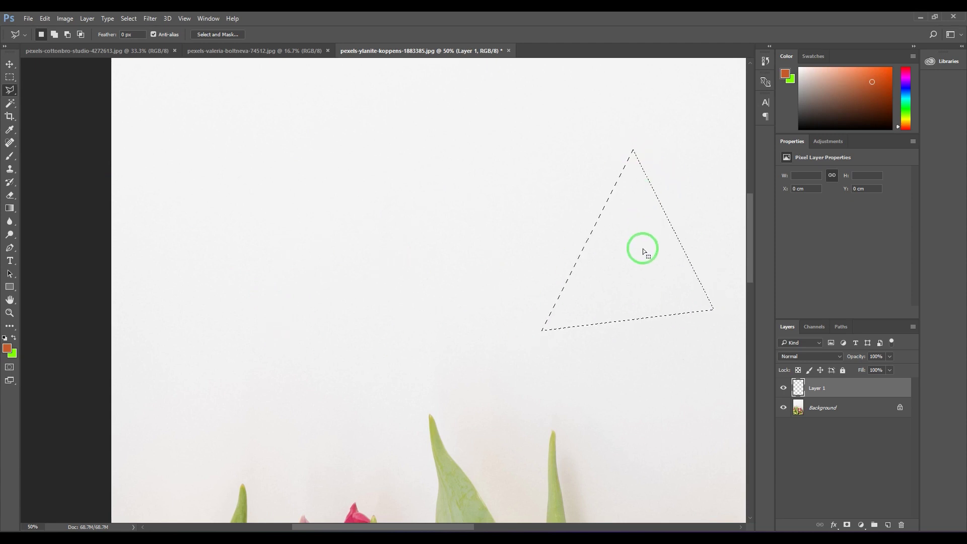
pyautogui.click(218, 204)
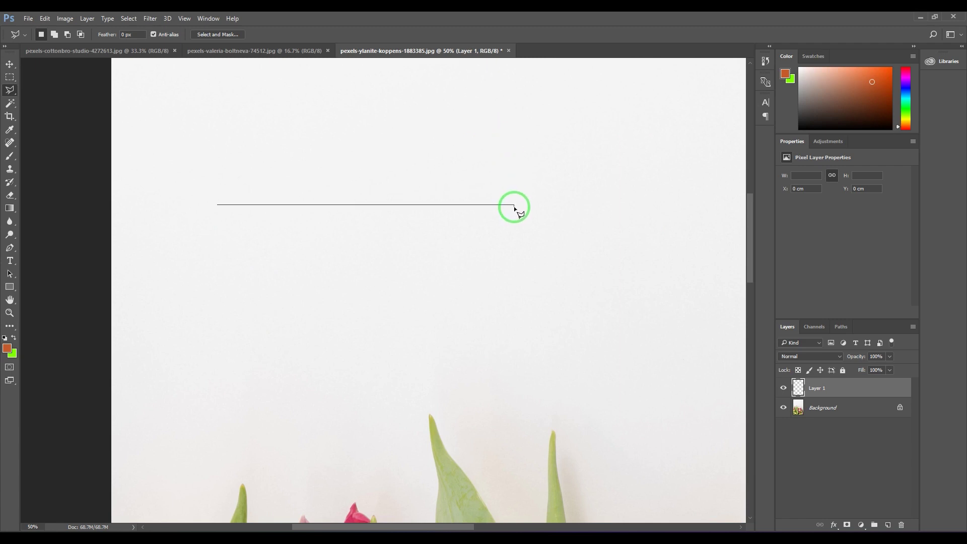
# - Complete a four-sided trapezoid polygonal selection across the upper canvas
pyautogui.click(514, 206)
pyautogui.click(697, 204)
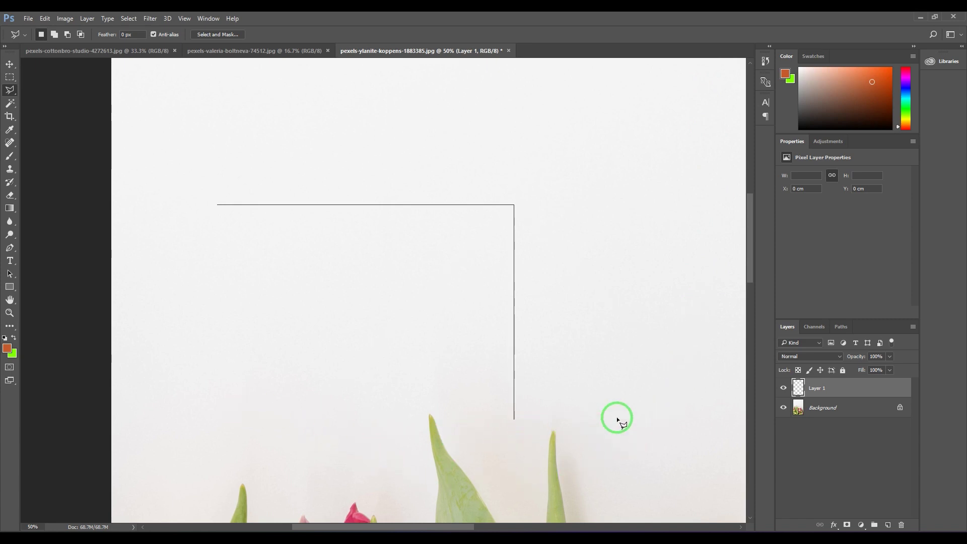
pyautogui.keyDown('shift'); pyautogui.click(667, 401); pyautogui.keyUp('shift')
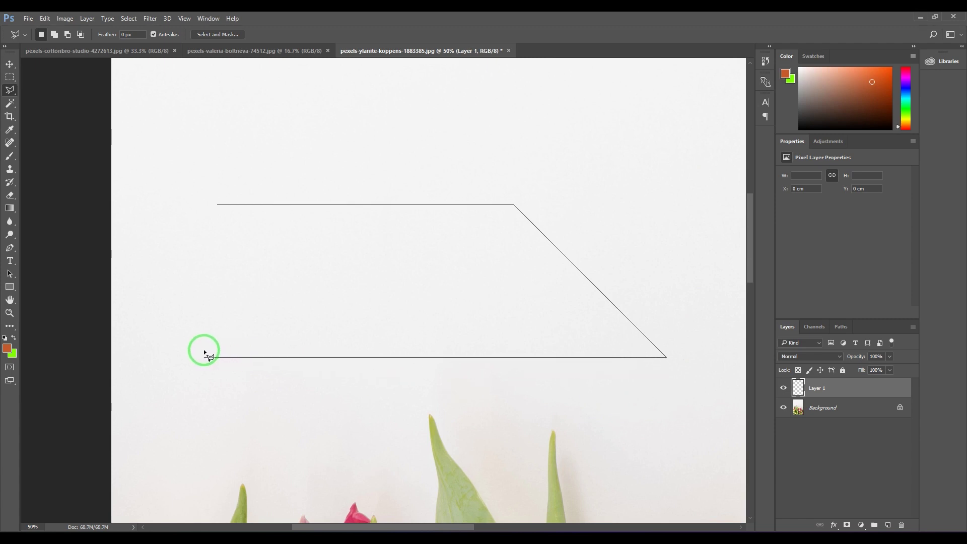
pyautogui.keyDown('shift'); pyautogui.click(203, 356); pyautogui.keyUp('shift')
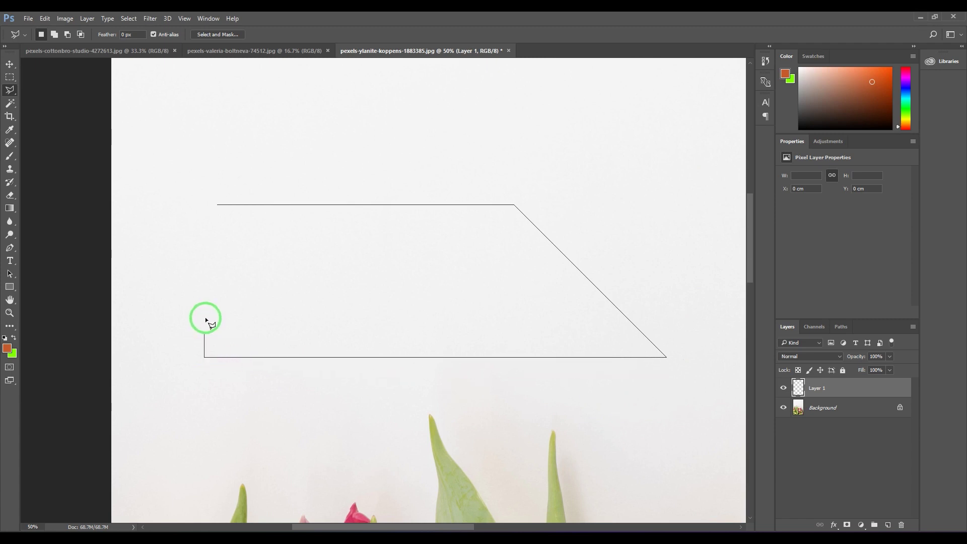
pyautogui.click(205, 205)
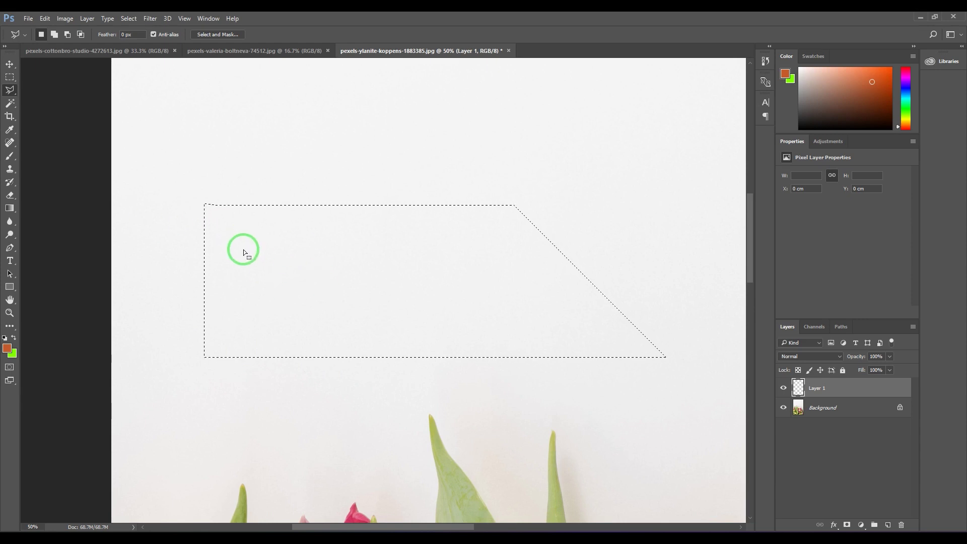
# - Fill the trapezoid orange, then undo the fill and deselect
pyautogui.hotkey('alt', 'BackSpace')
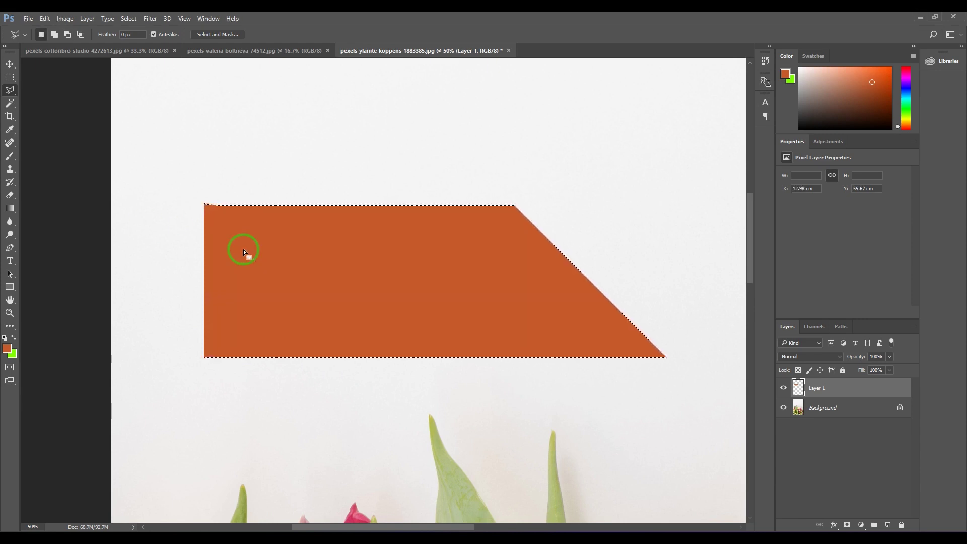
pyautogui.hotkey('ctrl', 'z')
pyautogui.hotkey('ctrl', 'd')
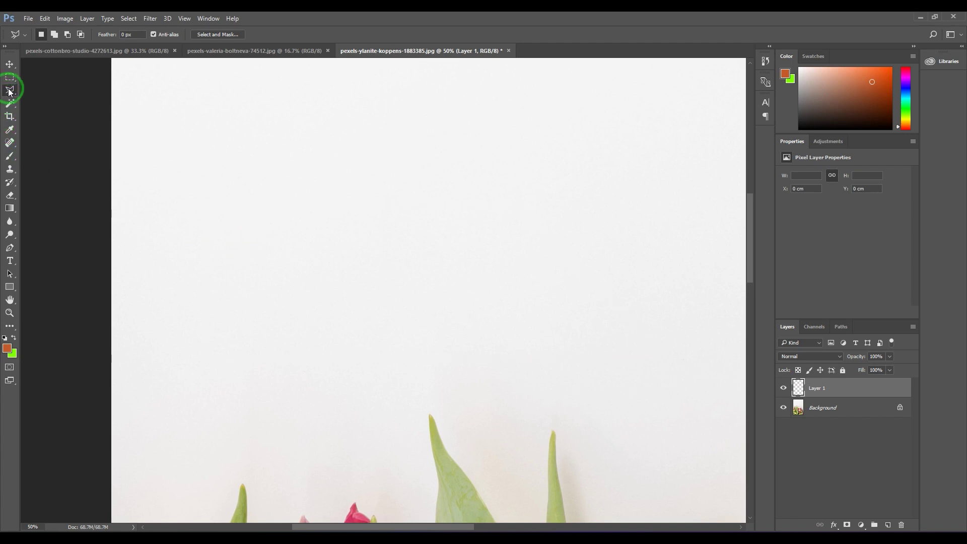
# - Switch to Magnetic Lasso, pan to the tulips, and trace a closed outline around the leaf and petal
pyautogui.moveTo(11, 91)
pyautogui.mouseDown()
pyautogui.moveTo(78, 95)
pyautogui.moveTo(76, 108)
pyautogui.mouseUp()
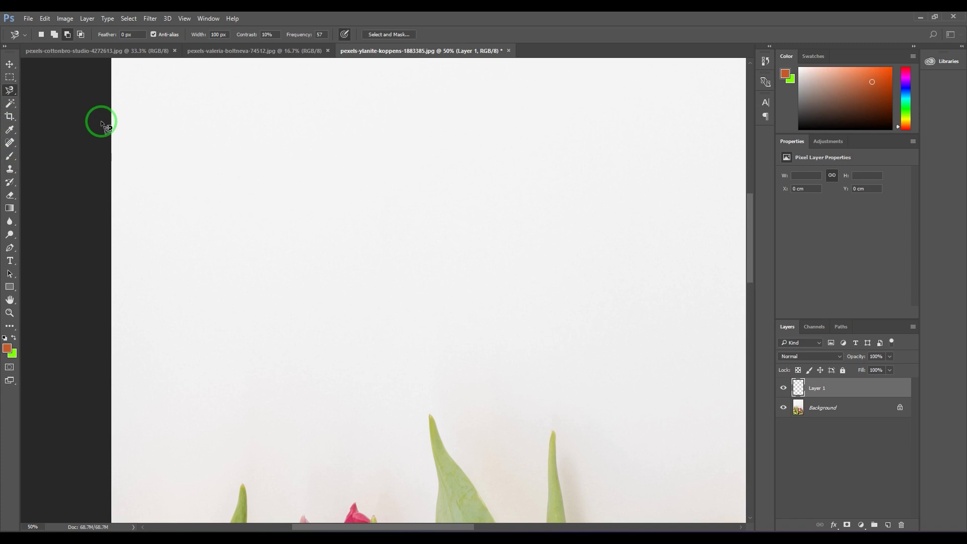
pyautogui.moveTo(443, 421); pyautogui.dragTo(437, 79)
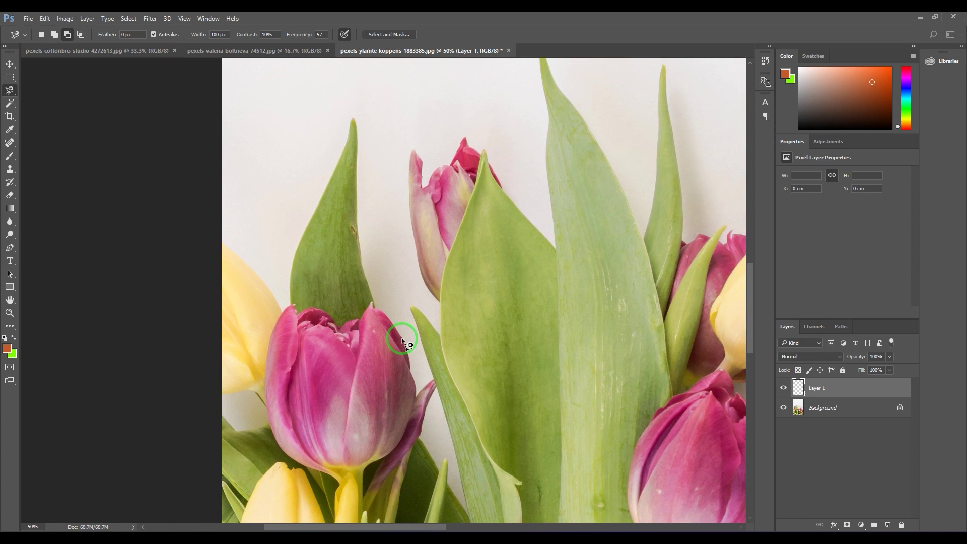
pyautogui.click(222, 242)
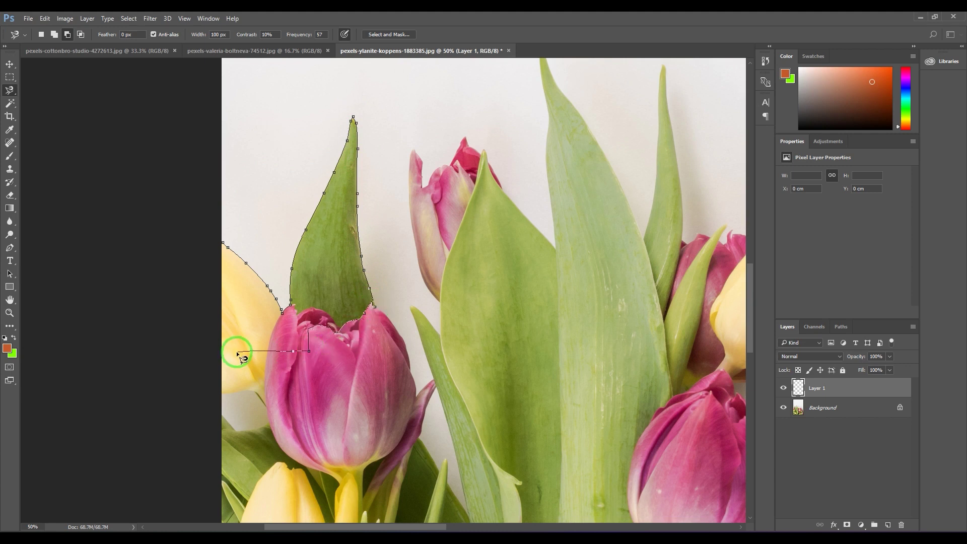
pyautogui.click(222, 244)
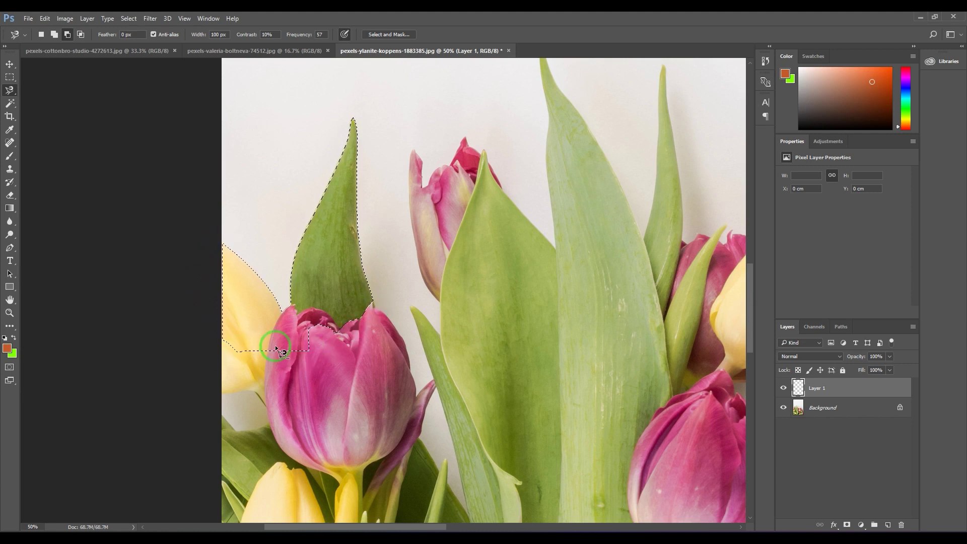
# - Try a 10 px Width with a leaf trace, cancel it, and drag Width down to 1 px
pyautogui.click(222, 35)
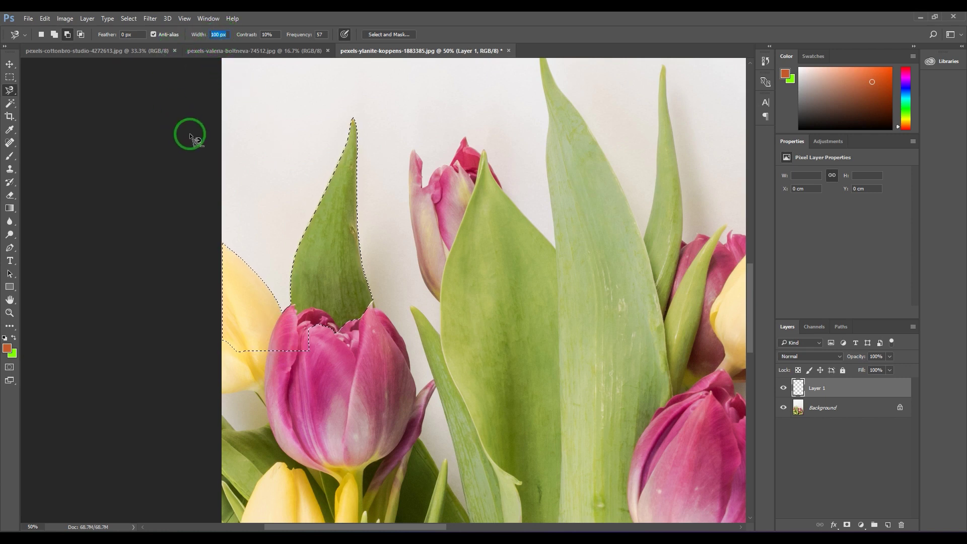
pyautogui.write('10')
pyautogui.press('Return')
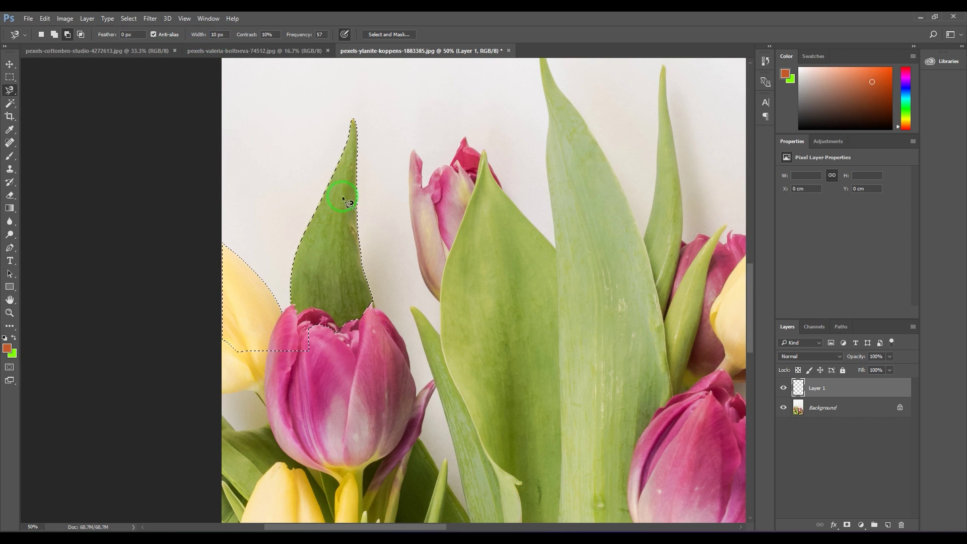
pyautogui.moveTo(509, 125); pyautogui.dragTo(352, 225)
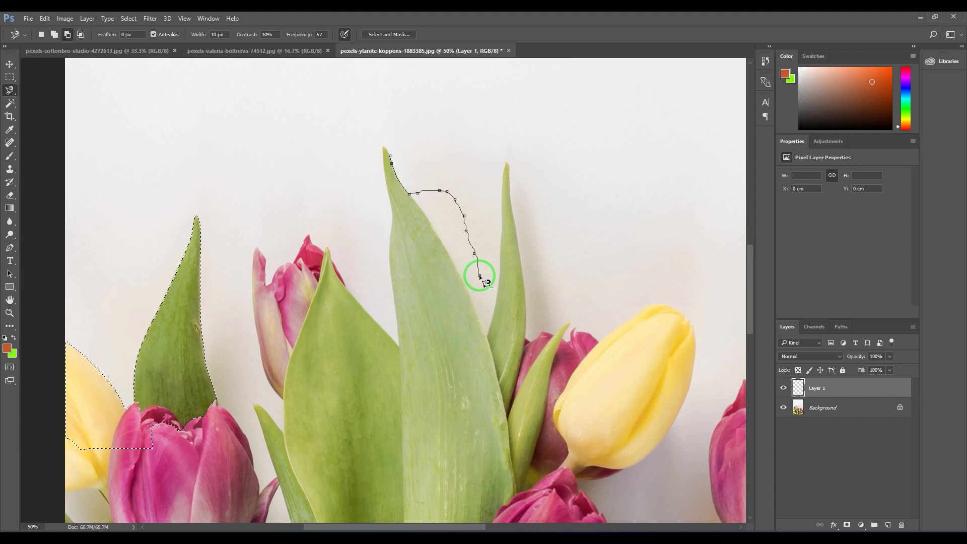
pyautogui.press('Escape')
pyautogui.moveTo(205, 35); pyautogui.dragTo(194, 38)
# - Make Width 100 px, trace from the central leaf tip, and delete two stray anchor points
pyautogui.write('00')
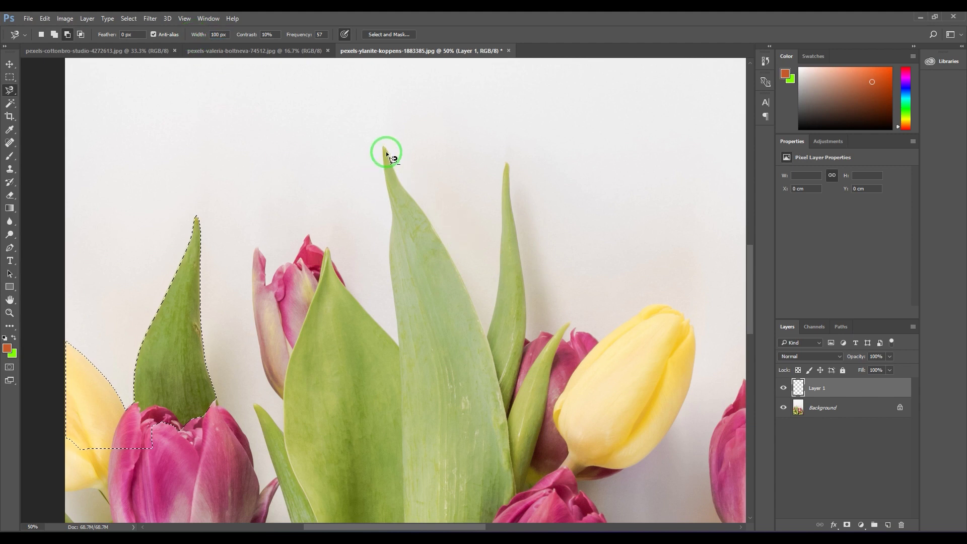
pyautogui.click(384, 147)
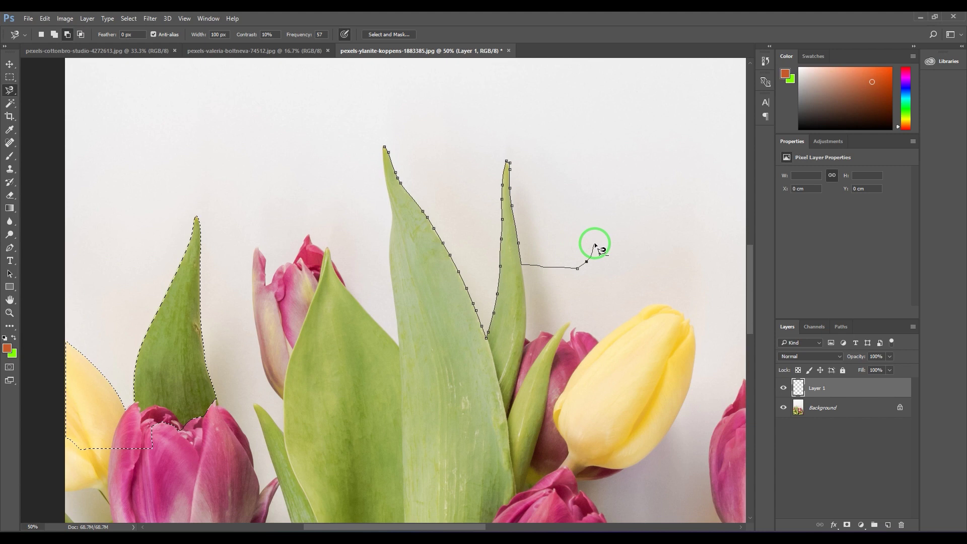
pyautogui.press('BackSpace')
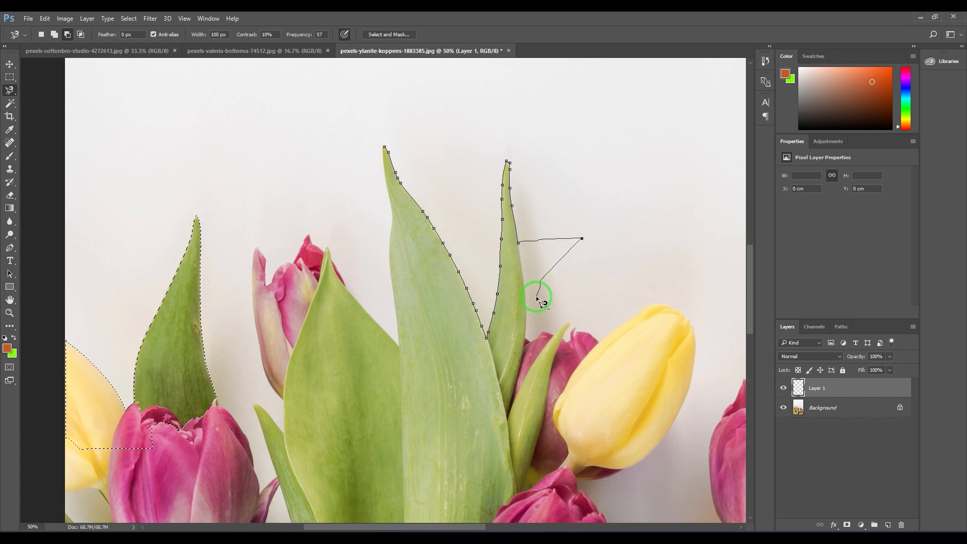
pyautogui.press('BackSpace')
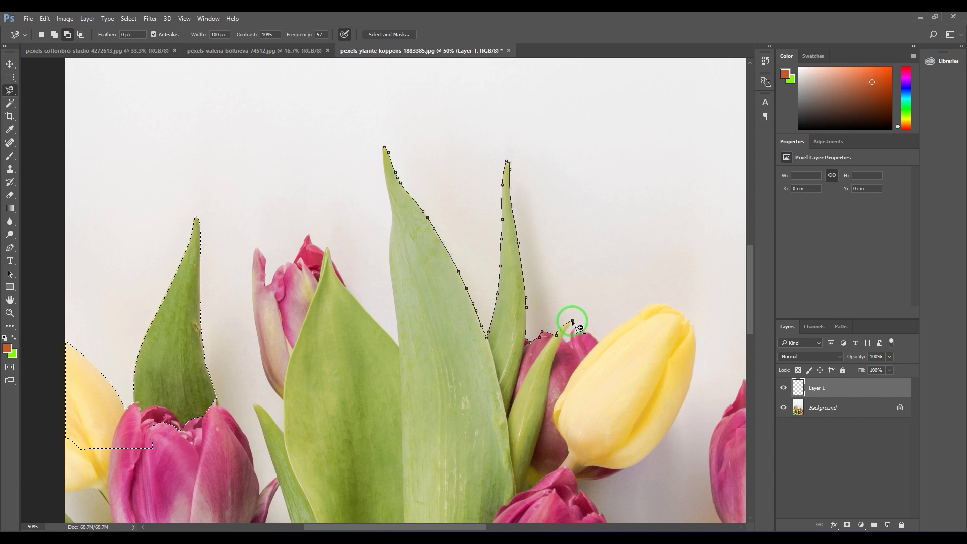
# - Drop the leaf outline, then try 100% edge Contrast and revert it to 10%
pyautogui.press('Escape')
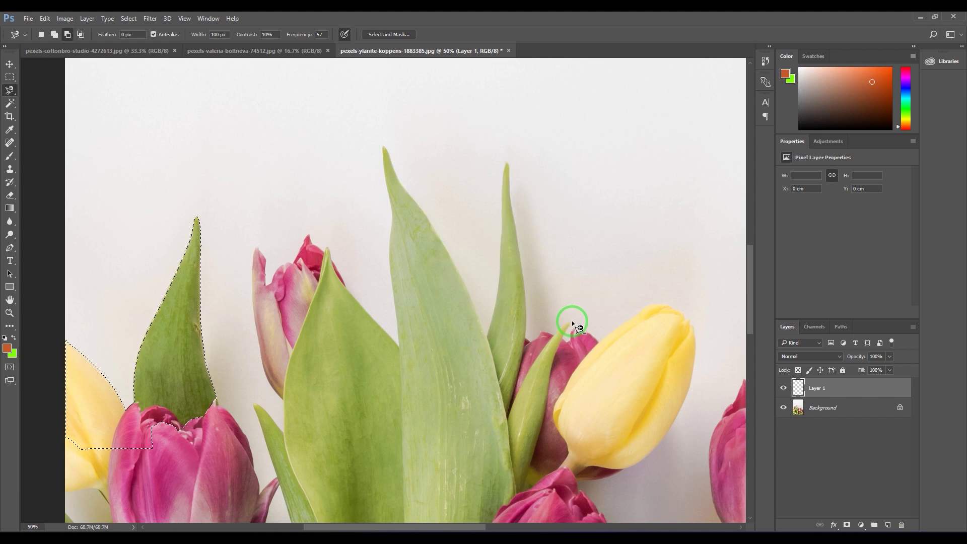
pyautogui.click(267, 36)
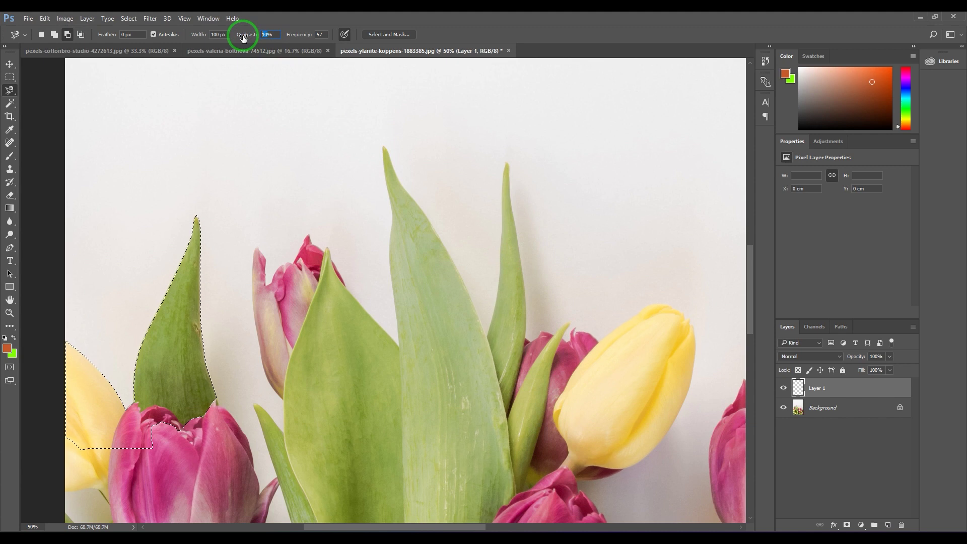
pyautogui.press('Return')
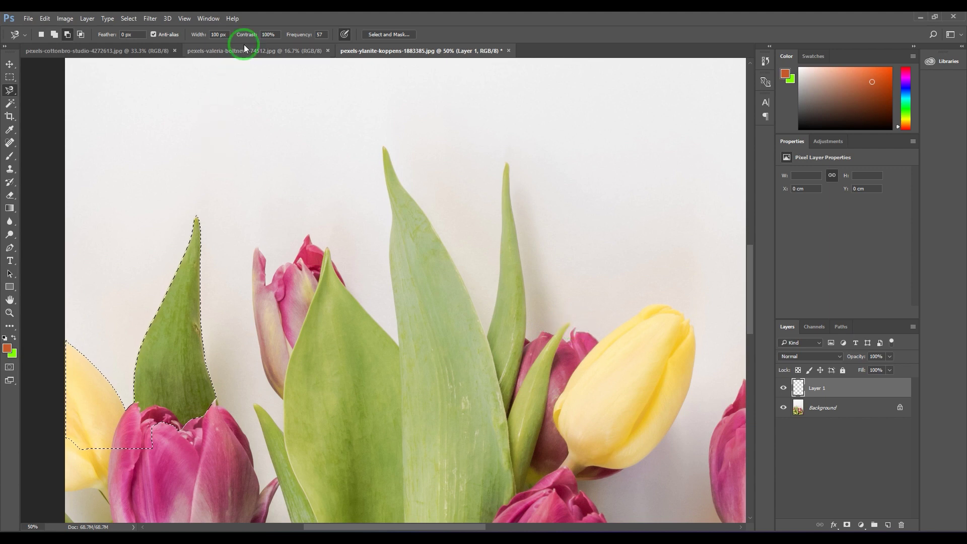
pyautogui.click(267, 34)
pyautogui.press('BackSpace')
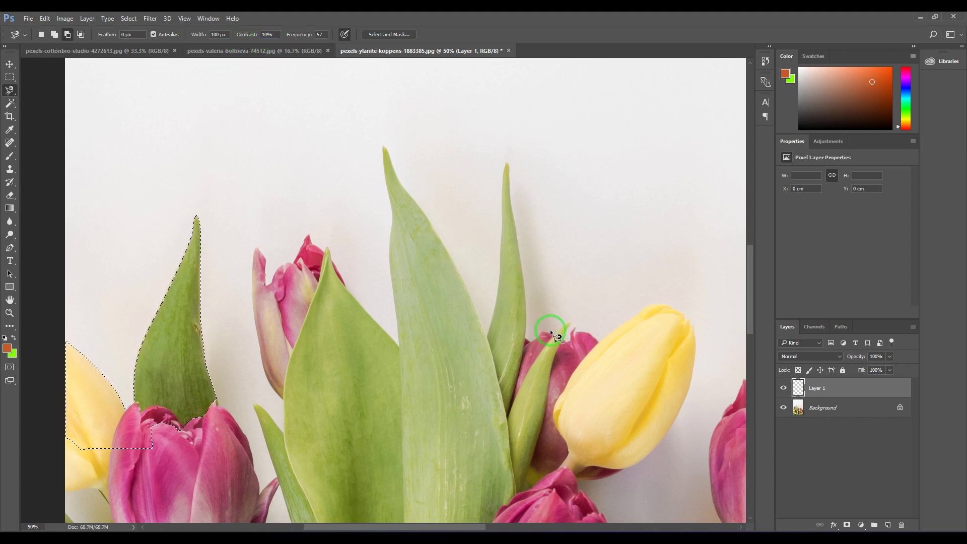
# - Trace a new Magnetic Lasso path from the pink bud up and down the tall central leaf
pyautogui.click(541, 332)
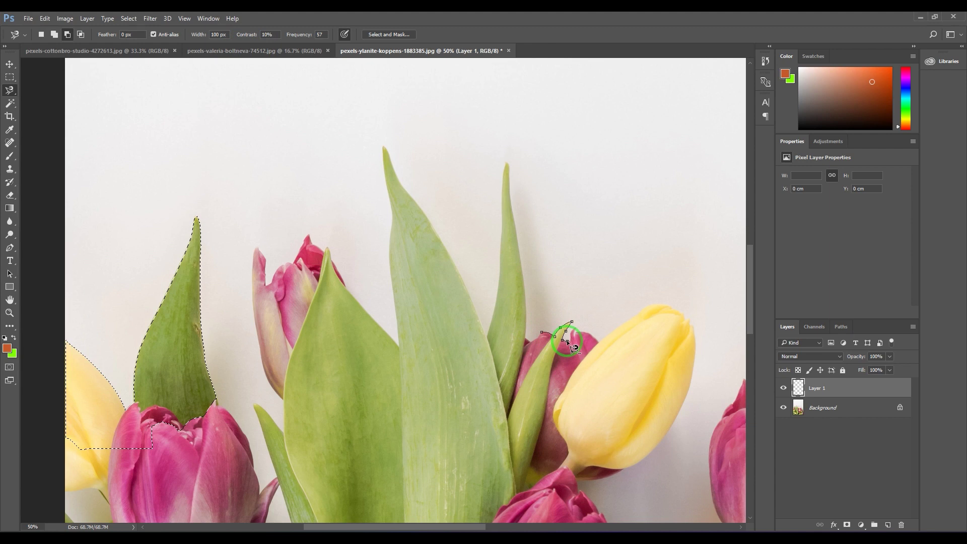
pyautogui.click(320, 34)
pyautogui.moveTo(392, 263)
pyautogui.mouseDown()
pyautogui.moveTo(382, 142)
pyautogui.moveTo(400, 189)
pyautogui.moveTo(454, 266)
pyautogui.mouseUp()
pyautogui.moveTo(457, 272)
pyautogui.mouseDown()
pyautogui.moveTo(487, 340)
pyautogui.moveTo(451, 308)
pyautogui.moveTo(321, 106)
pyautogui.moveTo(321, 39)
pyautogui.moveTo(337, 240)
pyautogui.mouseUp()
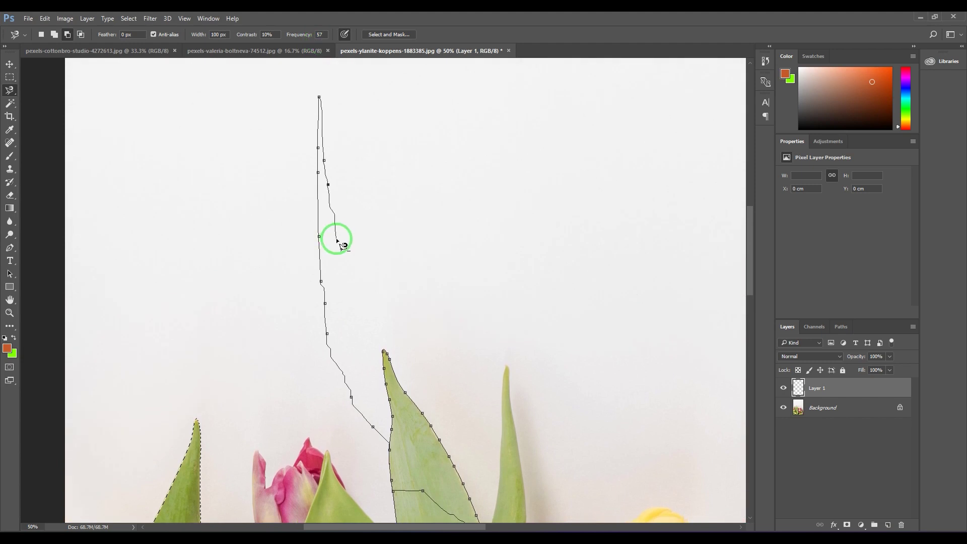
# - Try anchor Frequency 200, dismiss the out-of-range warning, and test a leaf trace
pyautogui.press('Escape')
pyautogui.click(318, 34)
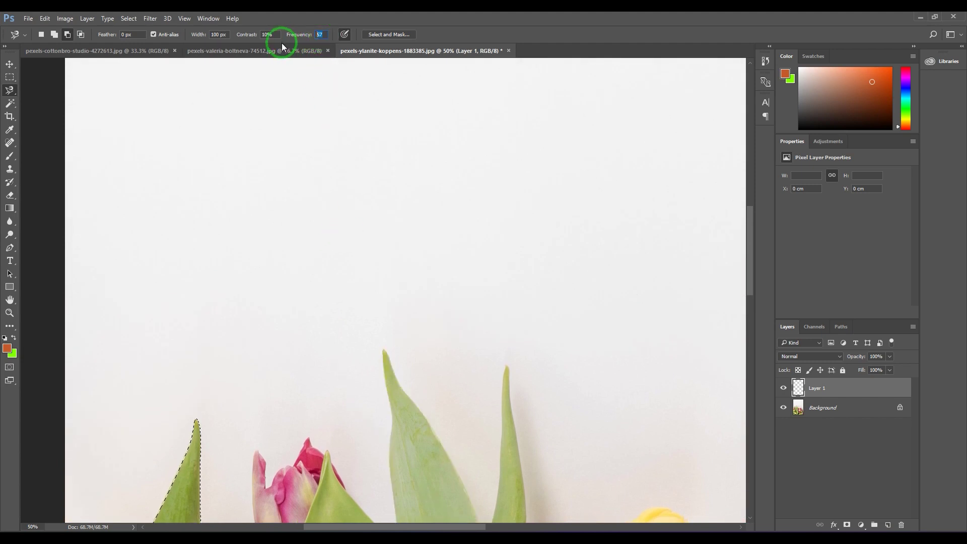
pyautogui.write('200')
pyautogui.press('Return')
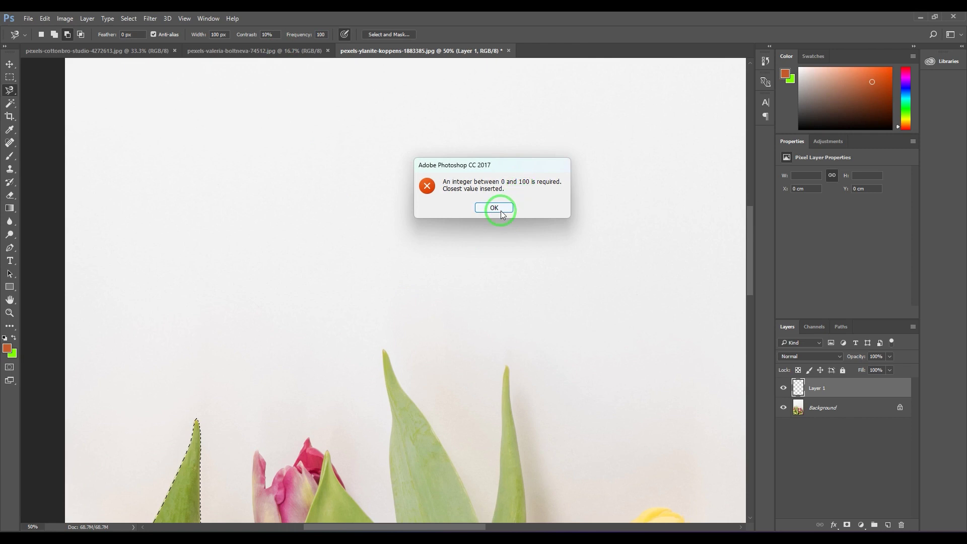
pyautogui.click(494, 208)
pyautogui.scroll(-5, 425, 328)
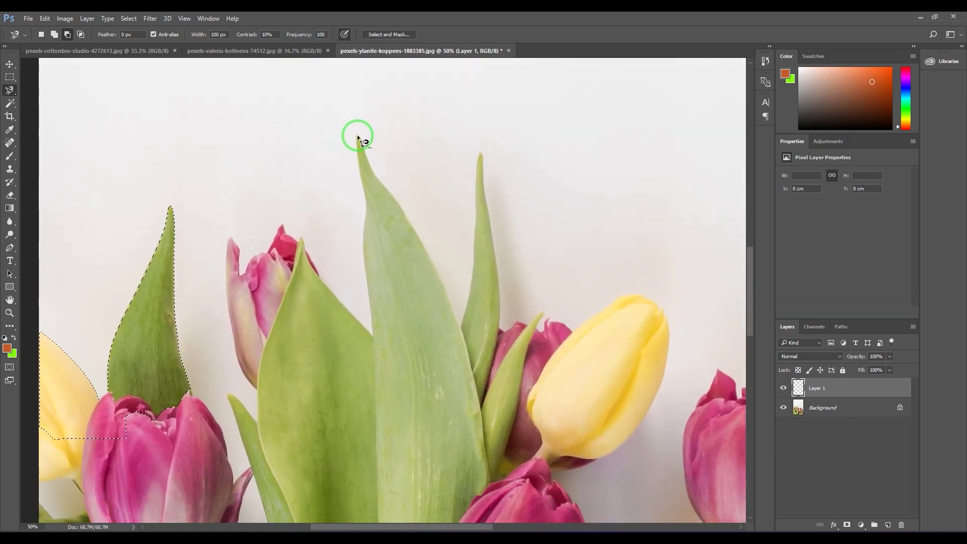
pyautogui.click(358, 137)
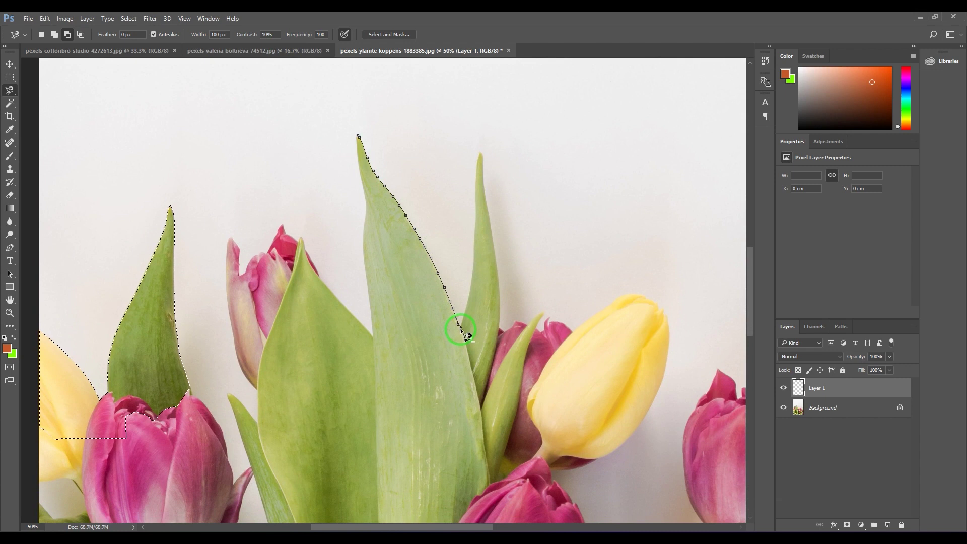
pyautogui.press('Escape')
# - Set anchor Frequency to 5, test a two-leaf trace, then discard it
pyautogui.doubleClick(322, 34)
pyautogui.write('5')
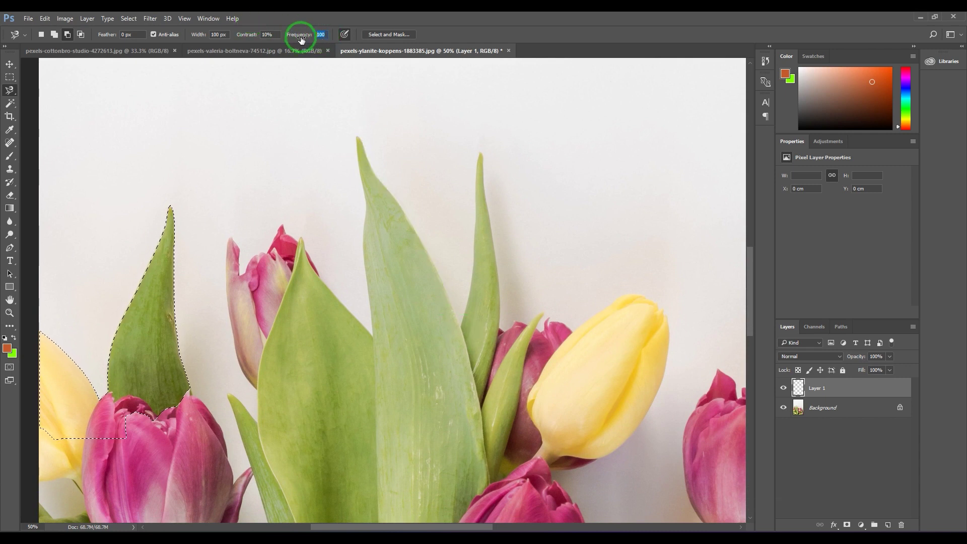
pyautogui.click(359, 137)
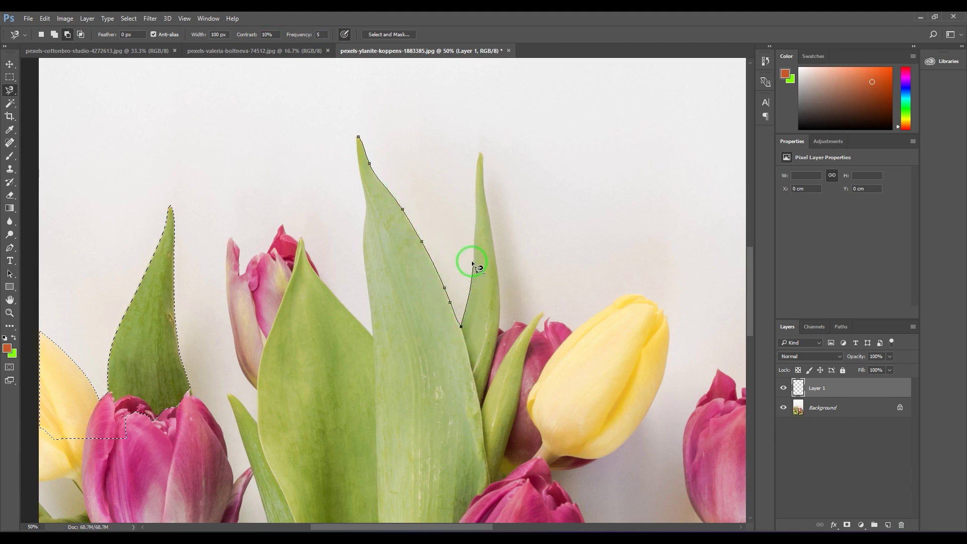
pyautogui.click(481, 149)
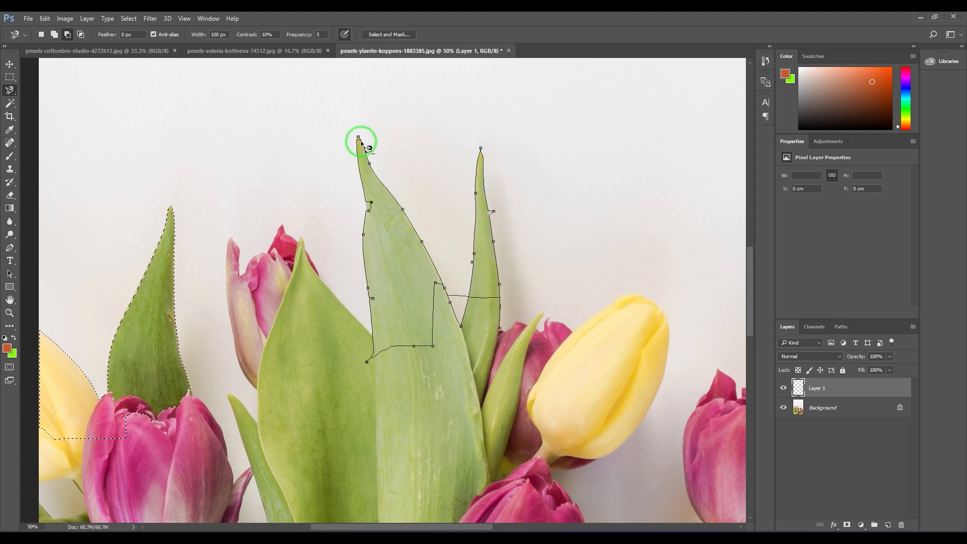
pyautogui.press('Escape')
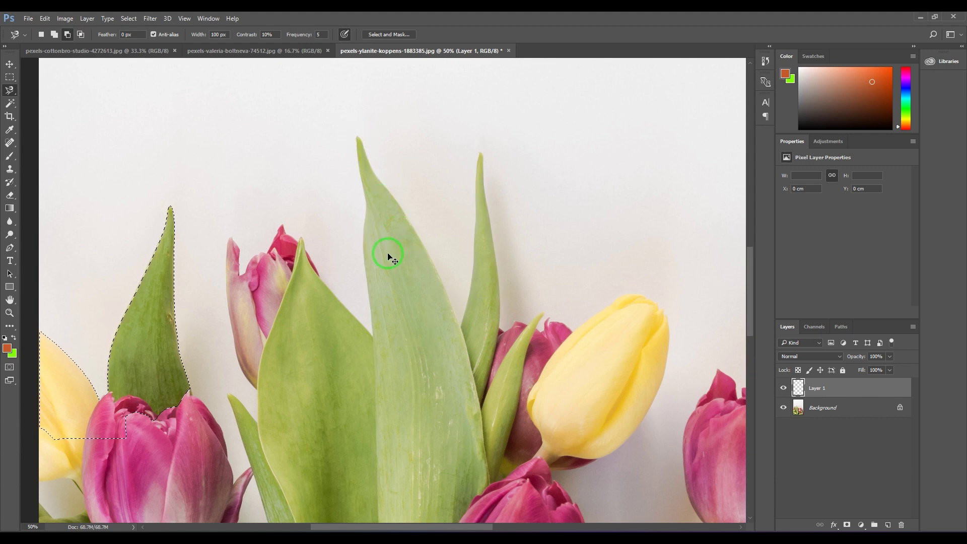
# - Clear the leaf selection, fit the photo on screen, and lasso a freehand cloud above the tulips
pyautogui.hotkey('ctrl', 'z')
pyautogui.hotkey('ctrl', '0')
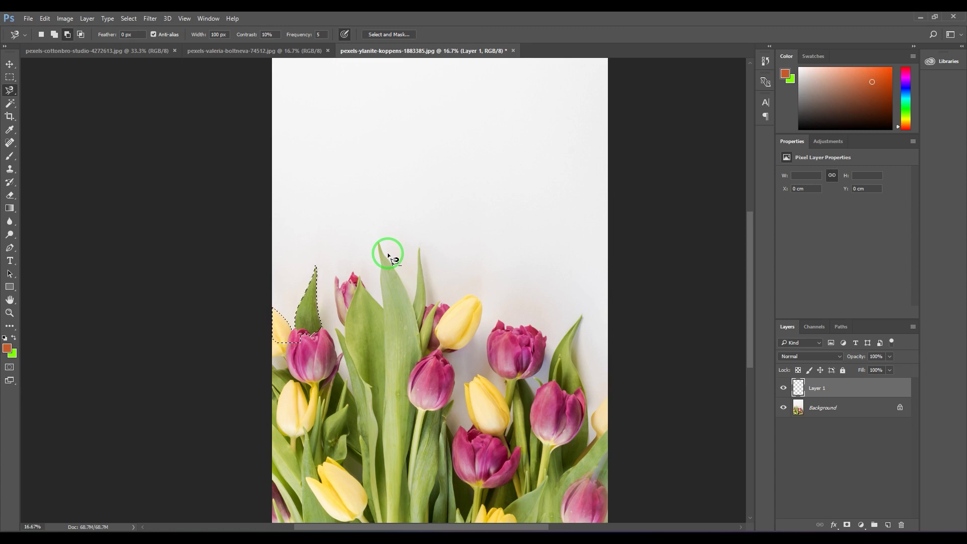
pyautogui.rightClick(10, 94)
pyautogui.click(51, 91)
pyautogui.moveTo(491, 157)
pyautogui.mouseDown()
pyautogui.moveTo(396, 153)
pyautogui.moveTo(336, 186)
pyautogui.moveTo(457, 198)
pyautogui.moveTo(528, 161)
pyautogui.moveTo(484, 157)
pyautogui.mouseUp()
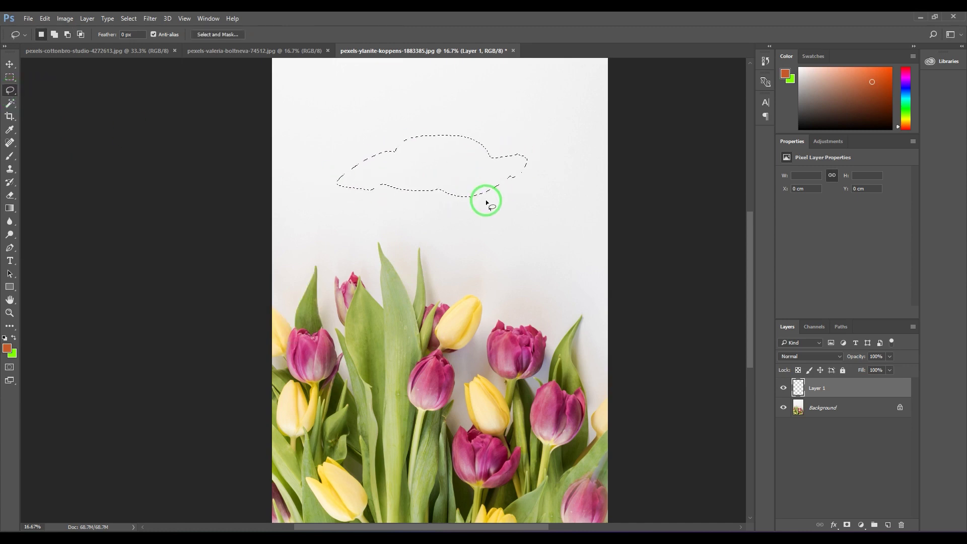